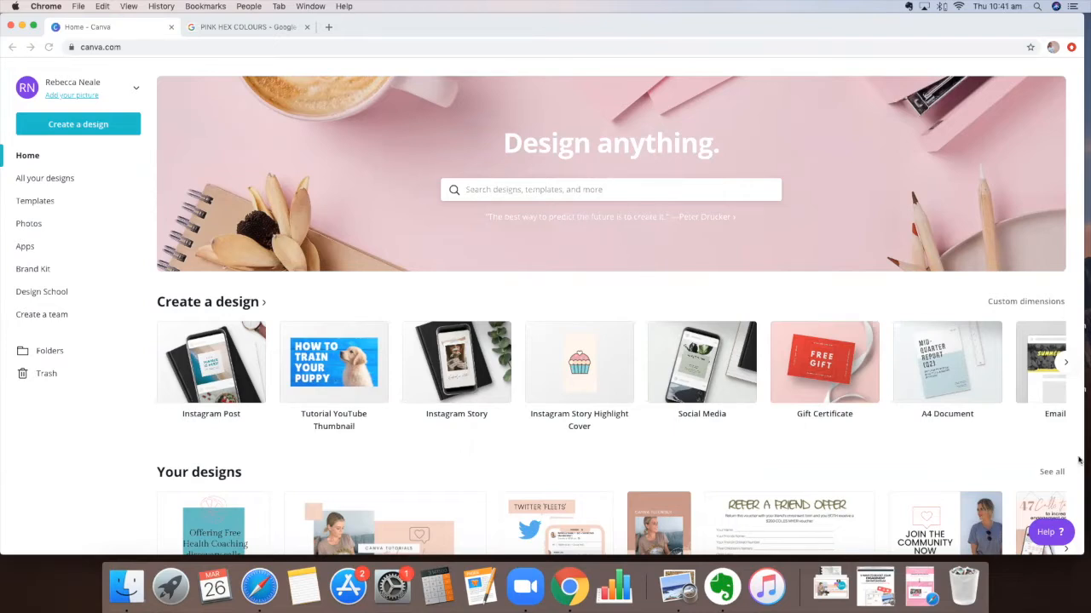
Browse through all of your saved designs
left_click(1055, 474)
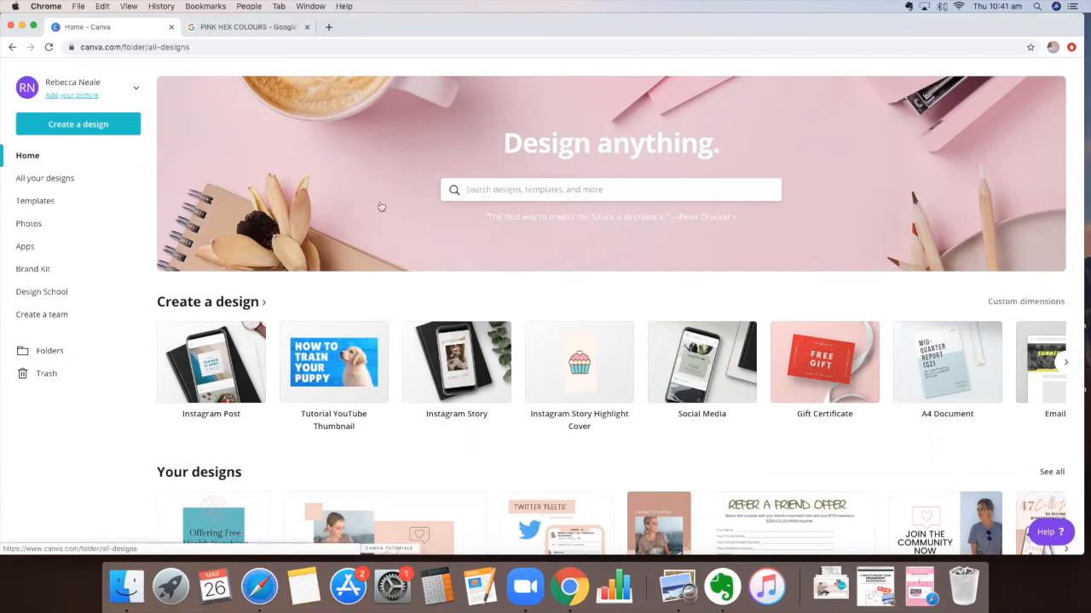
scroll(573, 250, "down", 1)
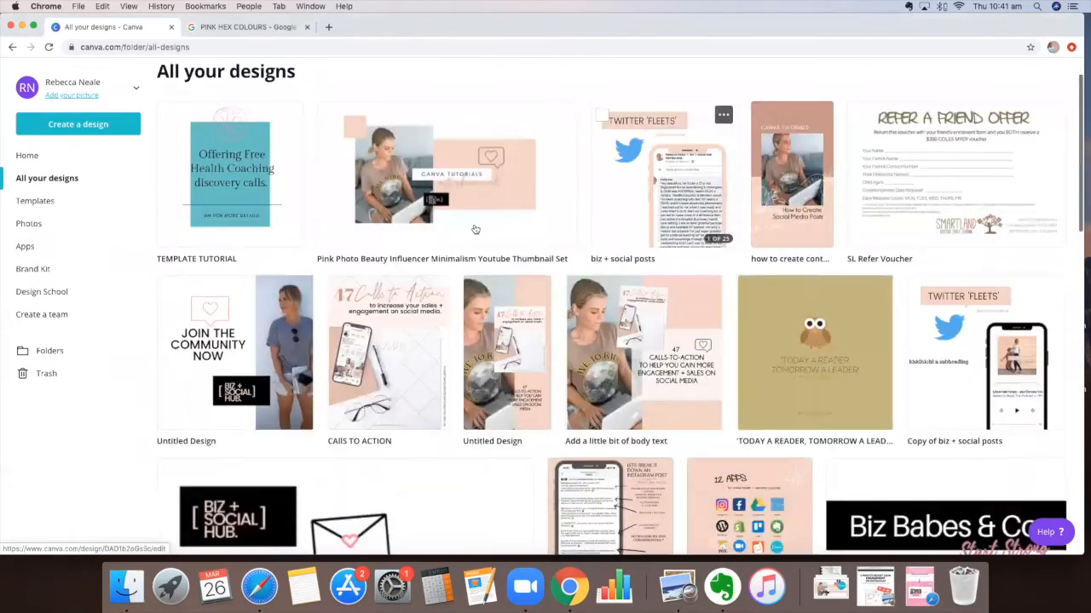
scroll(628, 313, "down", 1)
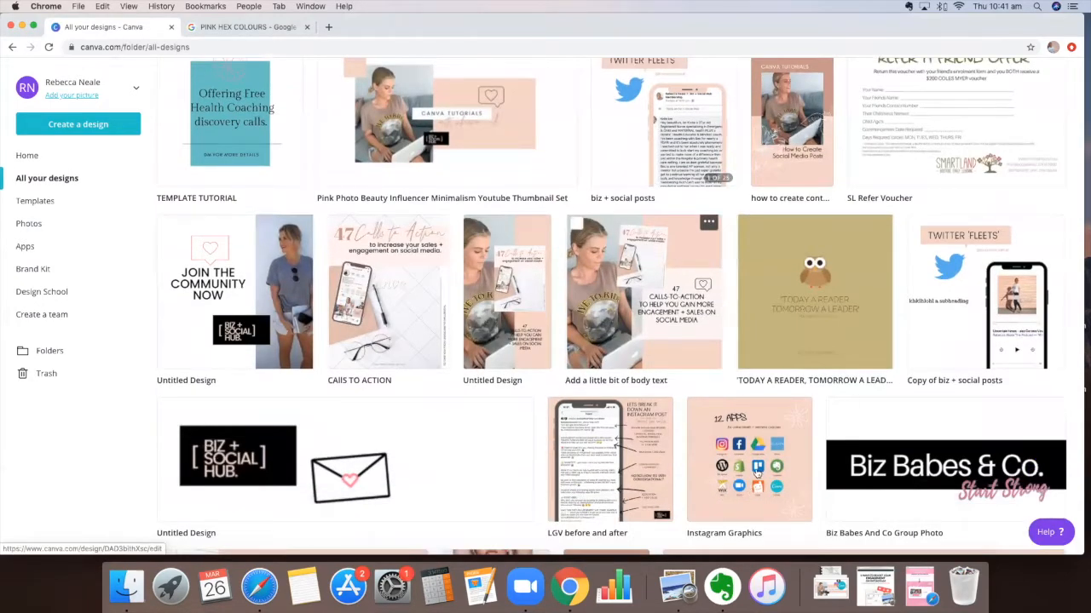
scroll(317, 287, "down", 3)
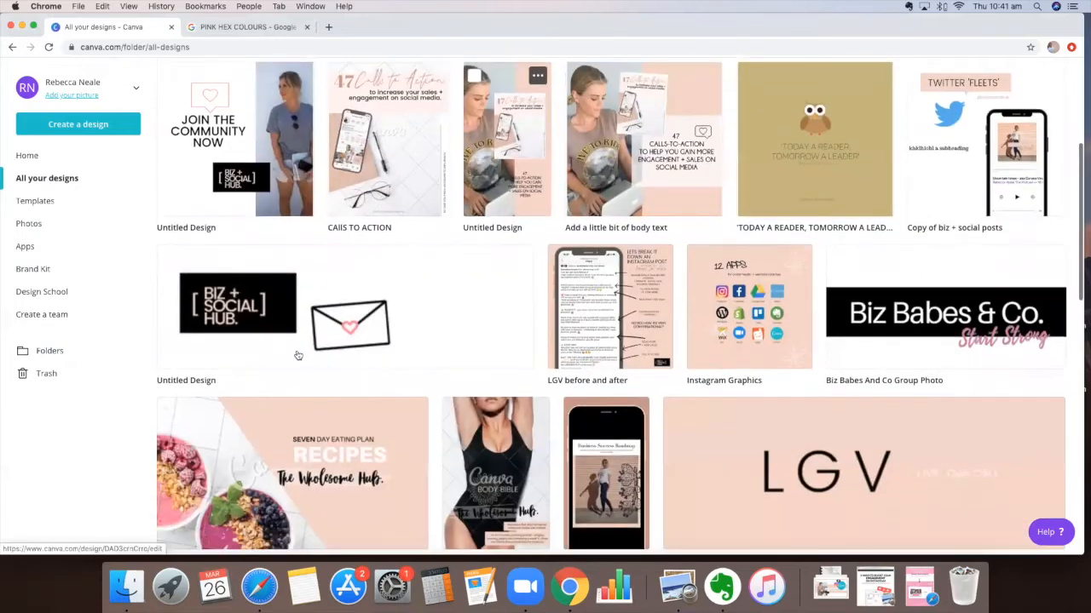
scroll(570, 190, "down", 3)
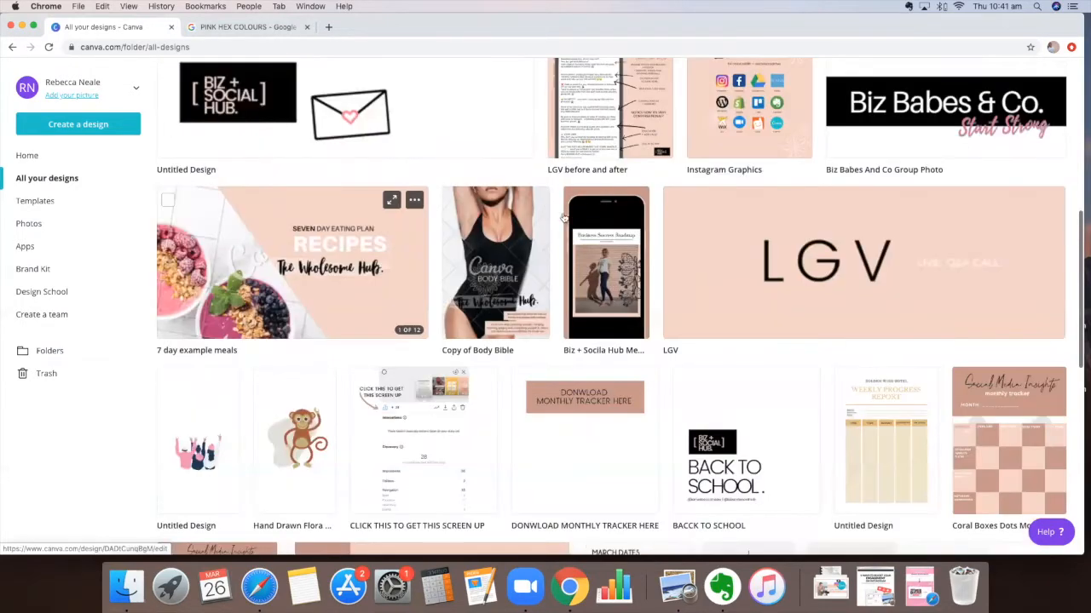
scroll(516, 179, "down", 4)
scroll(216, 370, "down", 1)
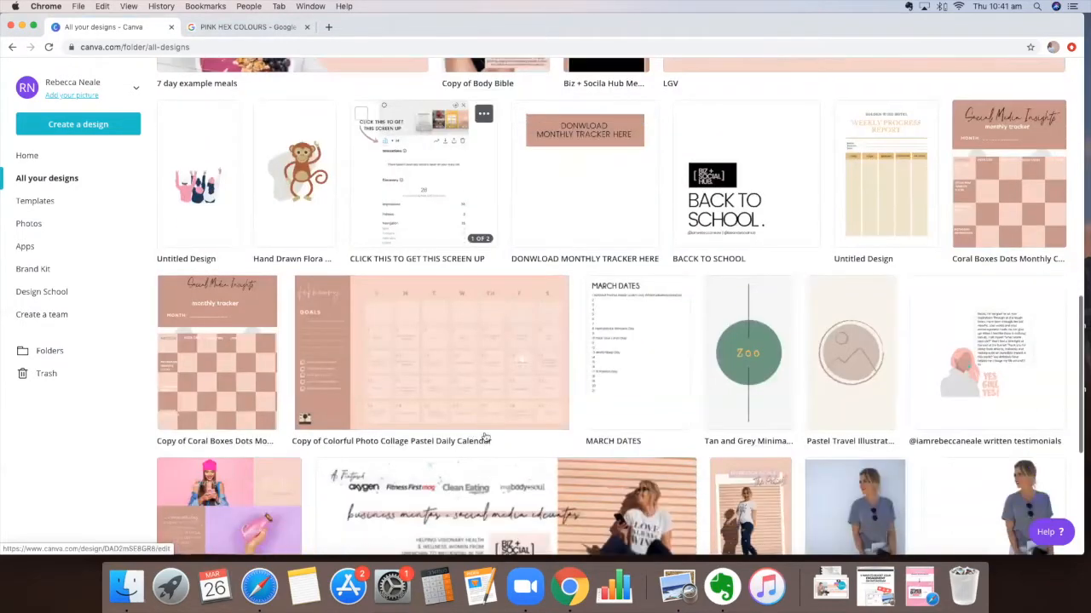
scroll(417, 315, "down", 1)
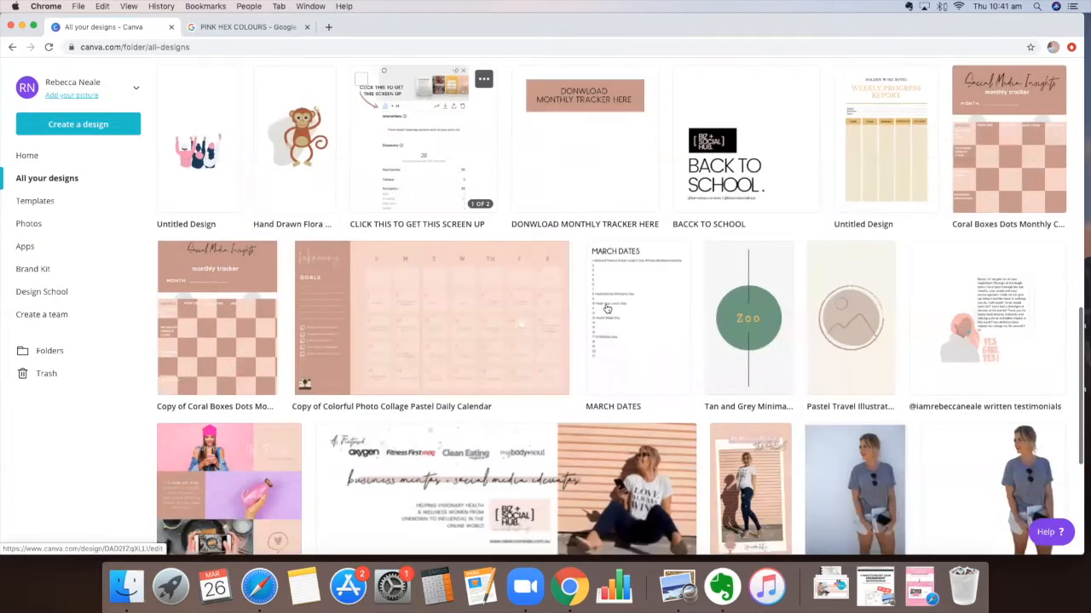
scroll(597, 311, "down", 1)
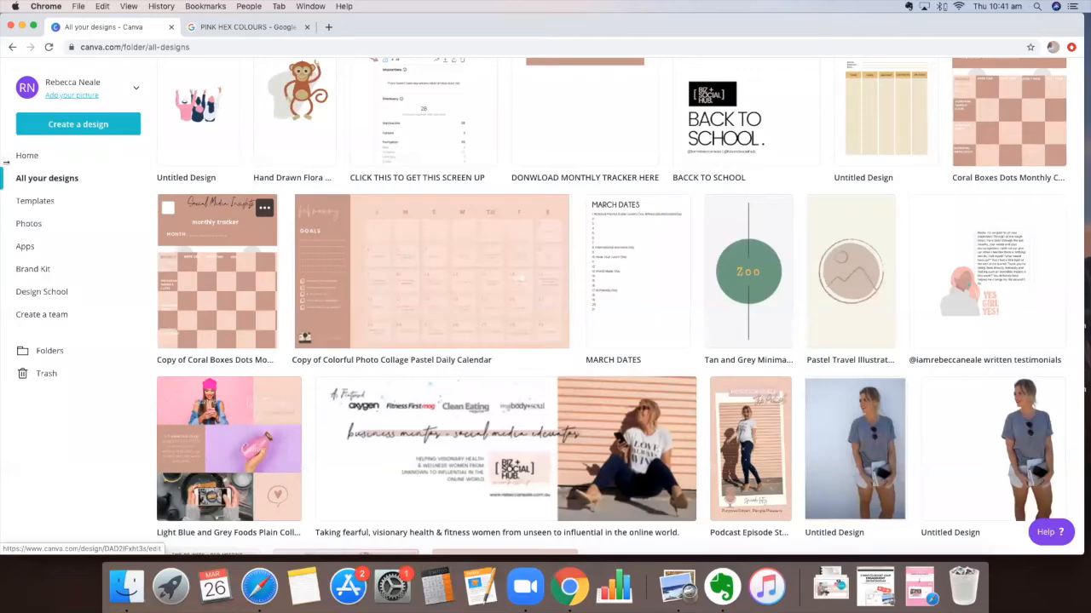
scroll(580, 400, "down", 15)
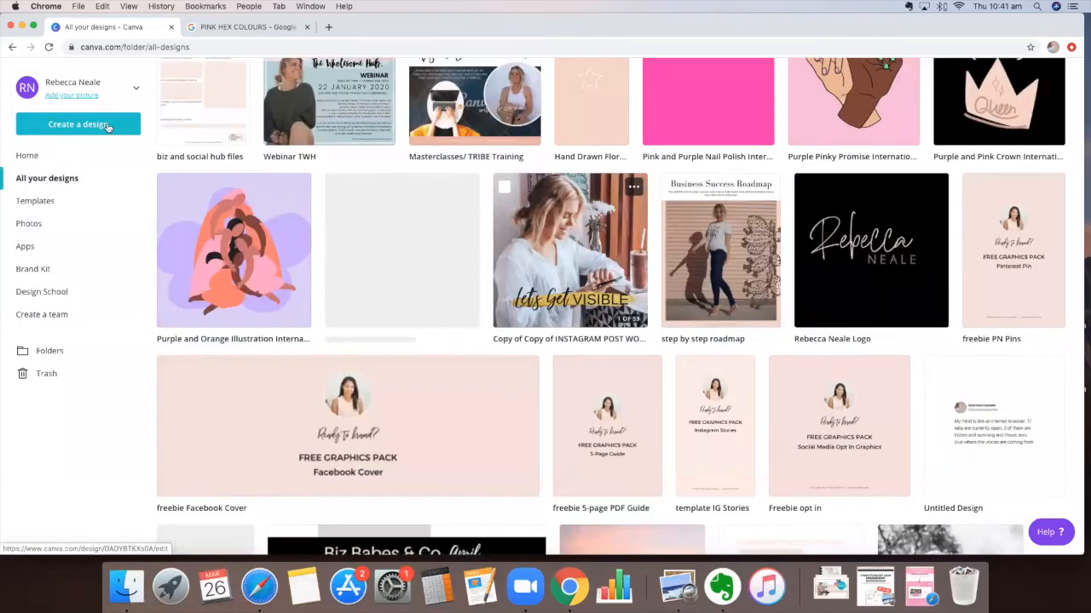
scroll(109, 128, "up", 15)
Return to the home page and open the Brand Kit
left_click(110, 152)
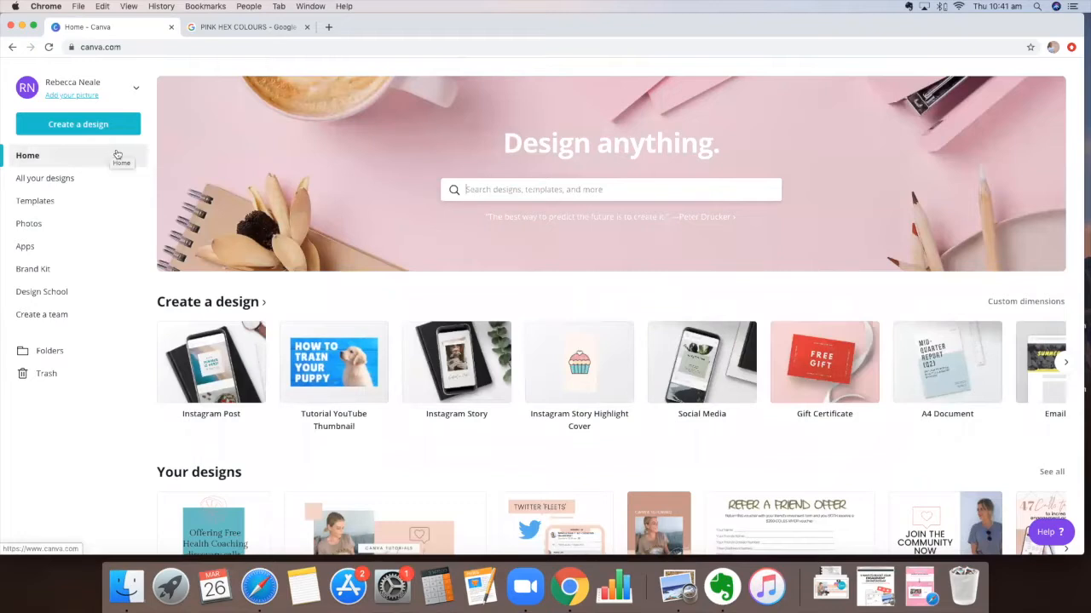
left_click(46, 269)
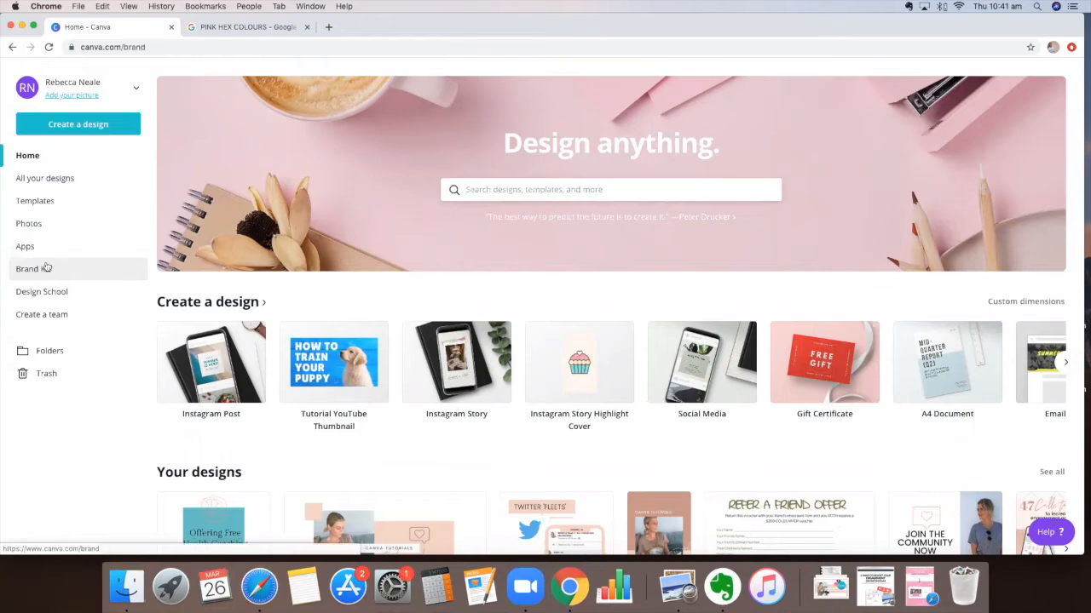
left_click(41, 157)
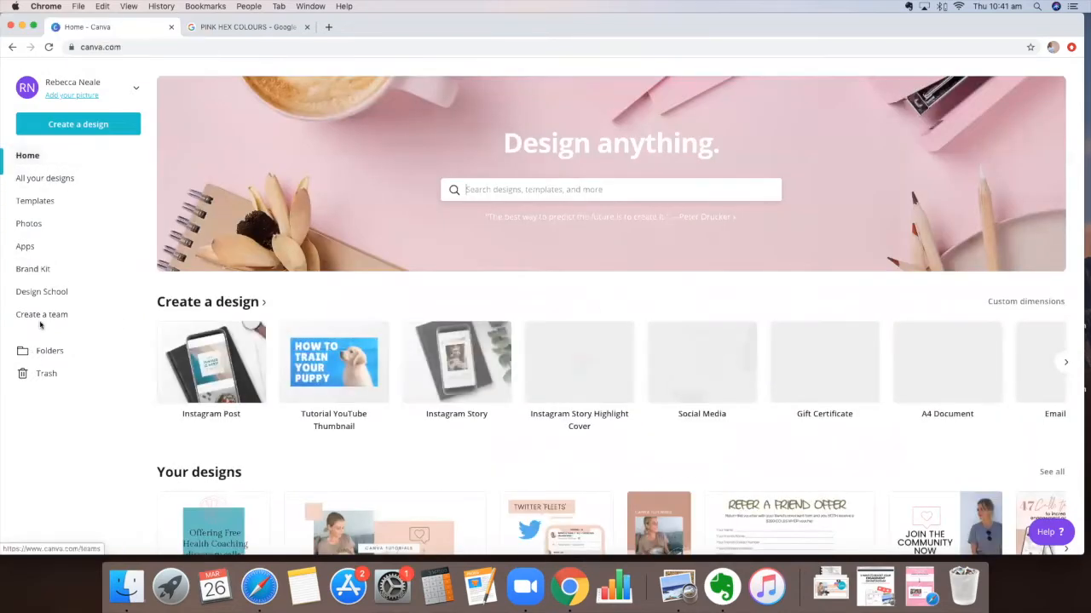
left_click(52, 272)
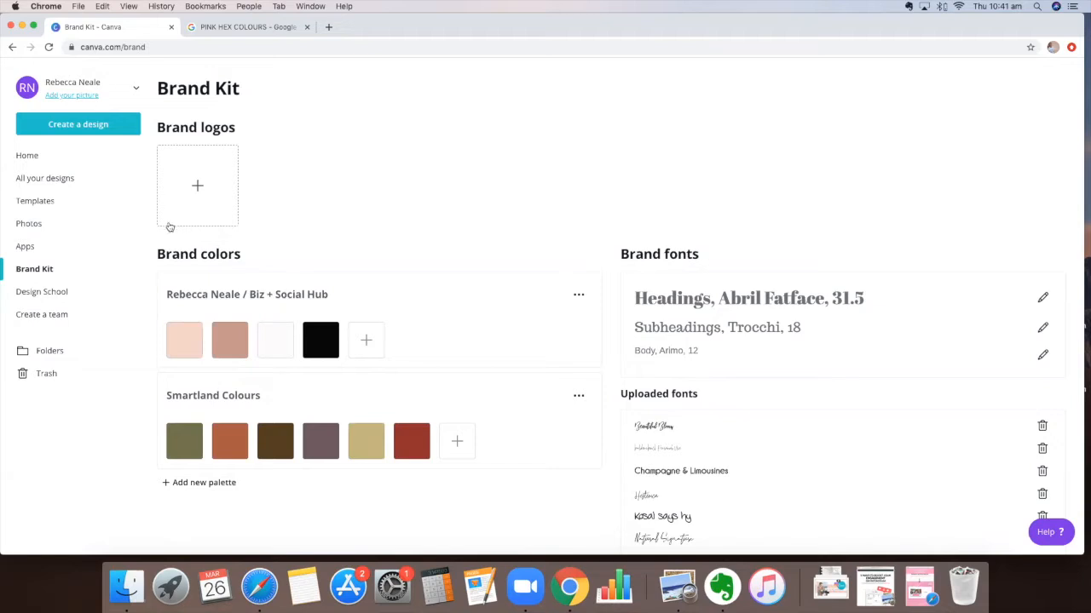
Add a new colour swatch to the first brand palette and open its hex code field
scroll(175, 332, "down", 2)
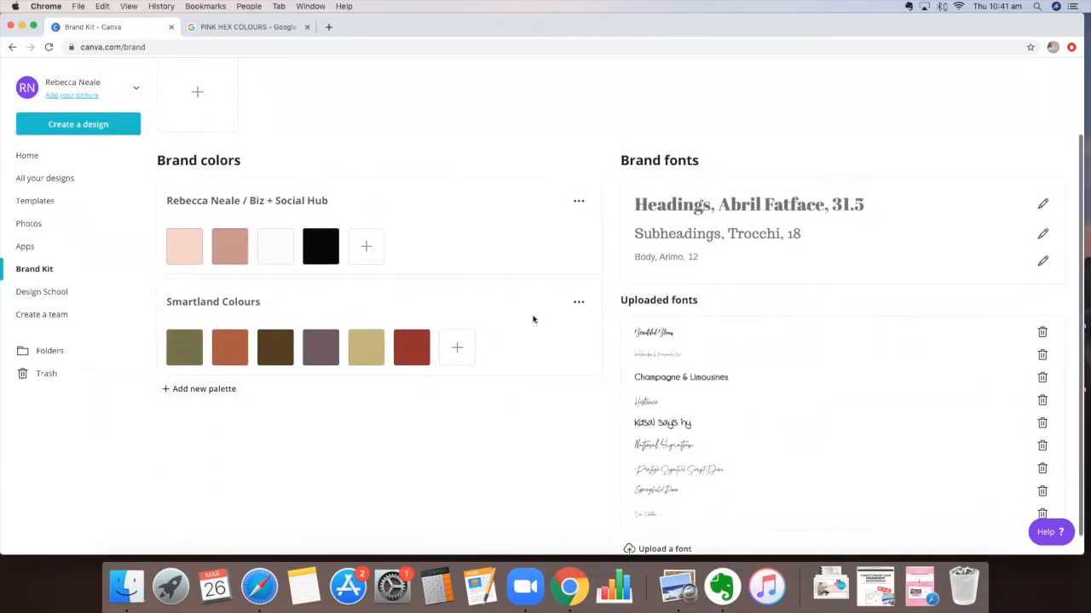
scroll(314, 219, "up", 2)
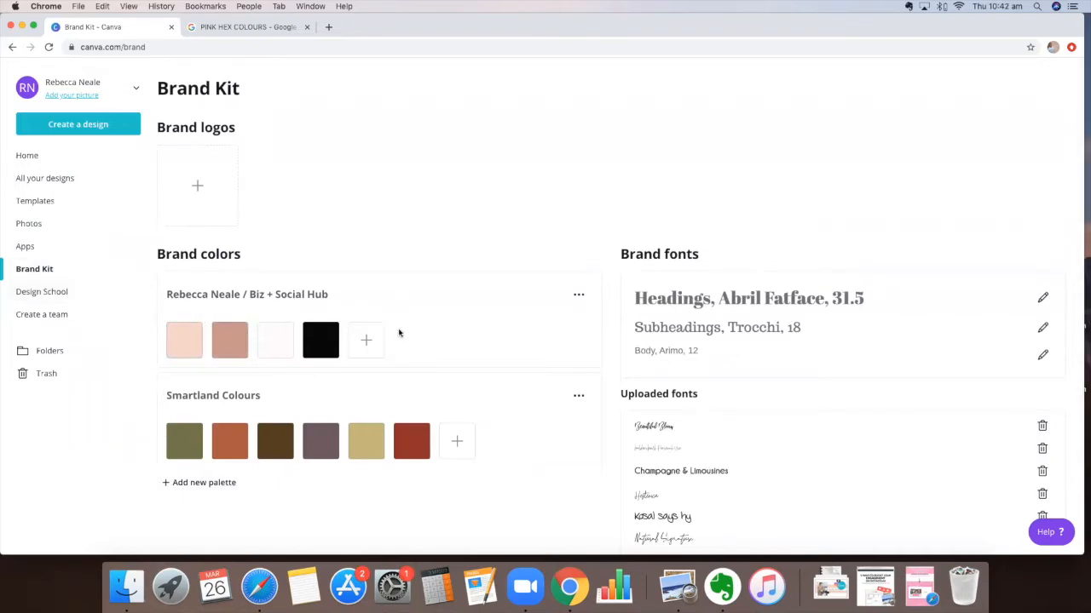
scroll(190, 292, "down", 1)
scroll(190, 316, "up", 1)
left_click(365, 334)
left_click(397, 305)
left_click(367, 339)
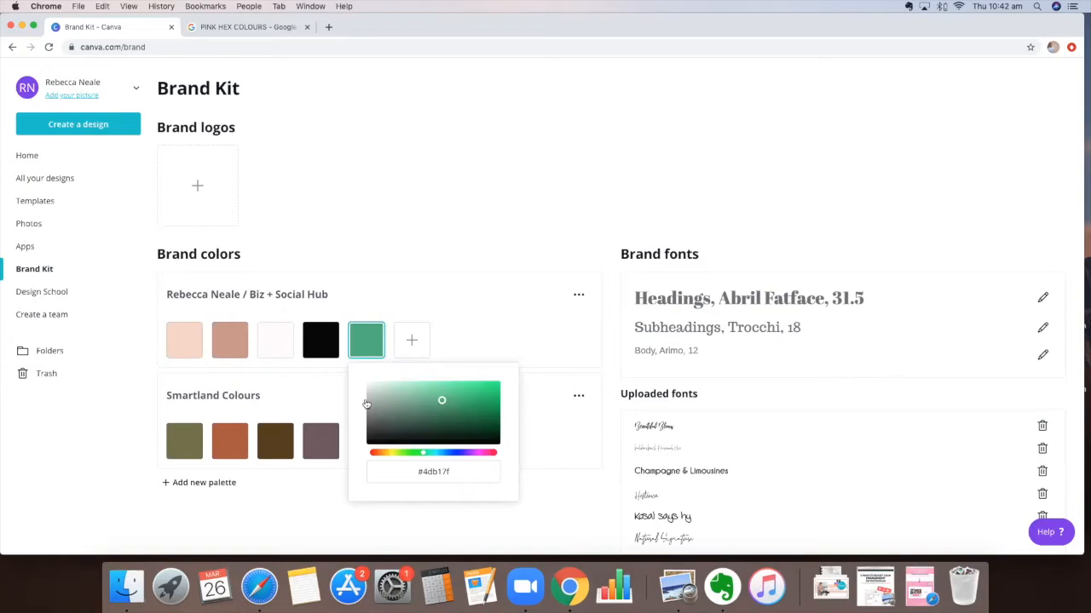
mouse_move(441, 399)
left_mouse_down()
mouse_move(479, 392)
mouse_move(404, 390)
mouse_move(419, 419)
mouse_move(440, 399)
left_mouse_up()
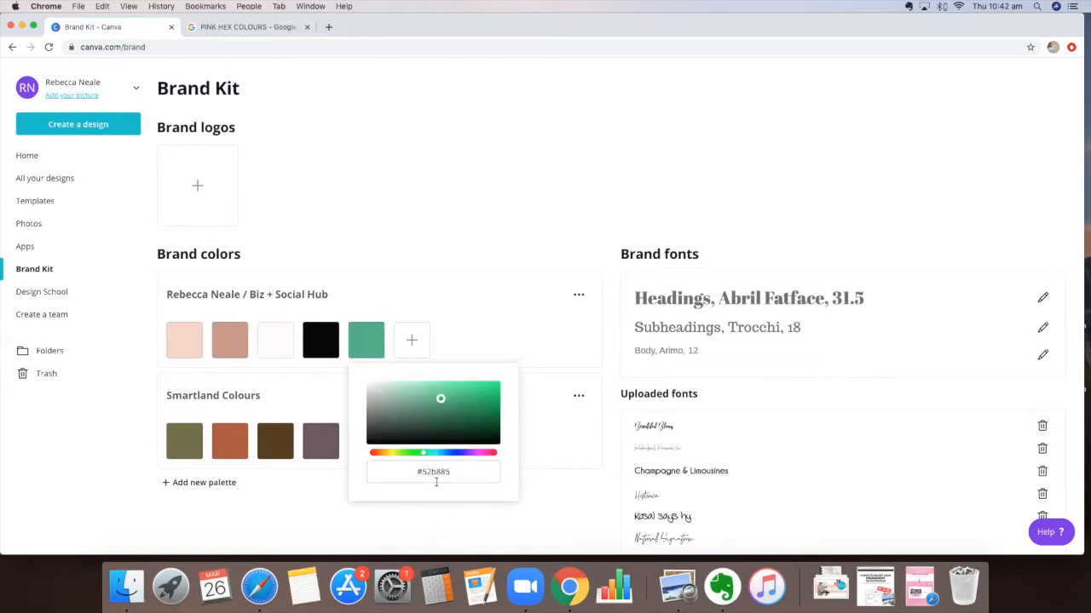
left_click(414, 468)
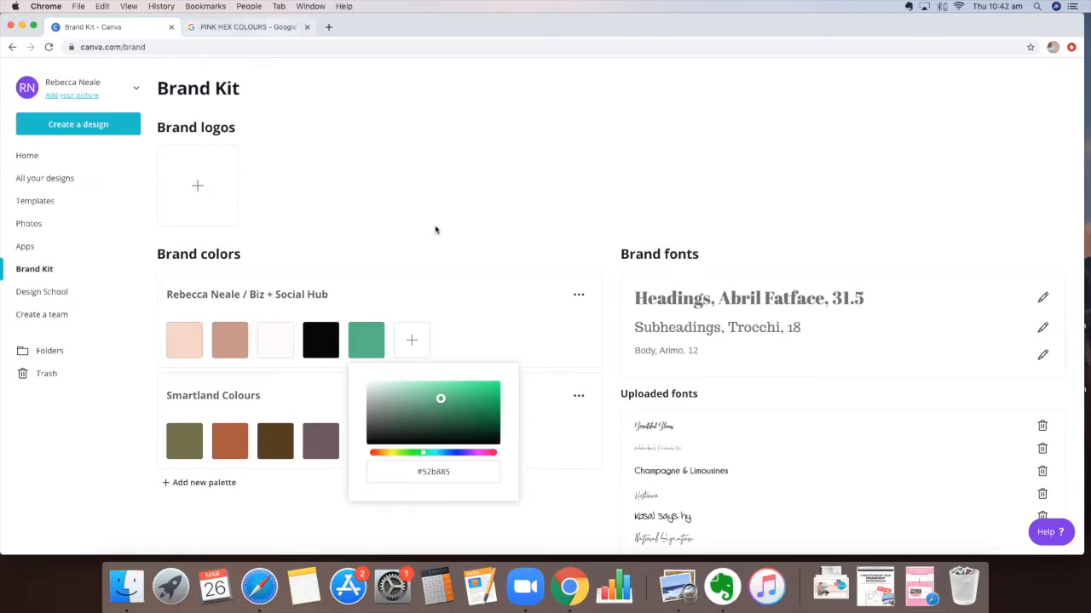
Look through the pink hex colour palettes in the Google image results, then return to the Brand Kit
key("ctrl+Tab")
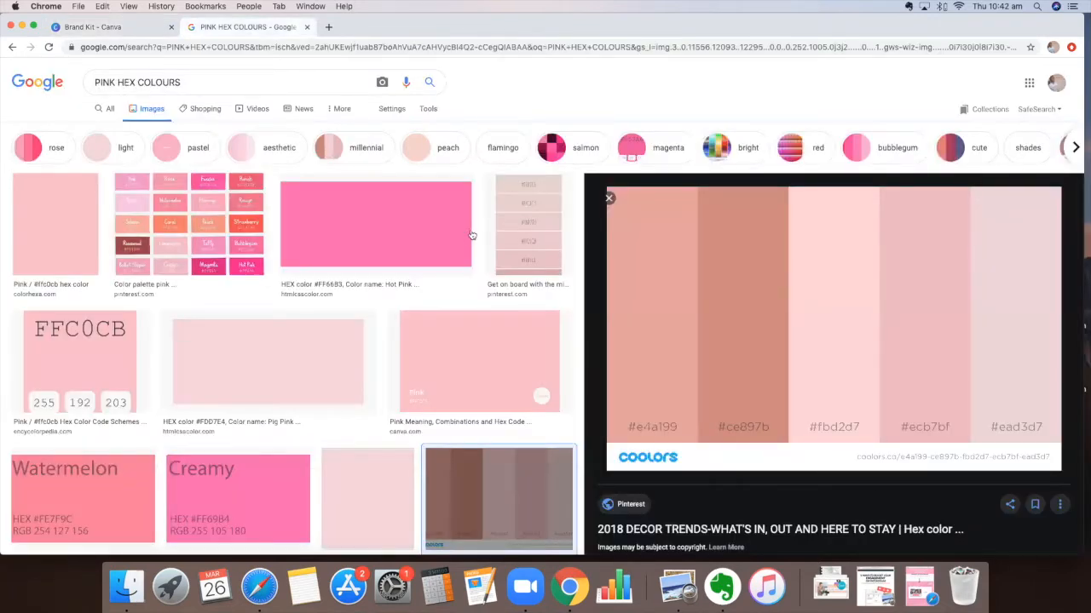
key("ctrl+Up")
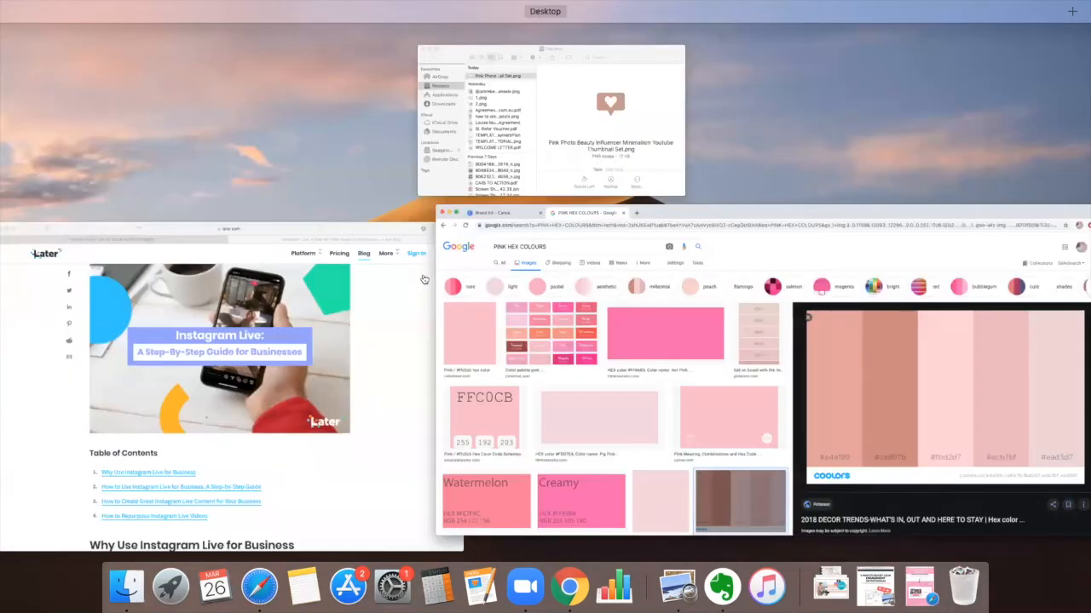
key("ctrl+Up")
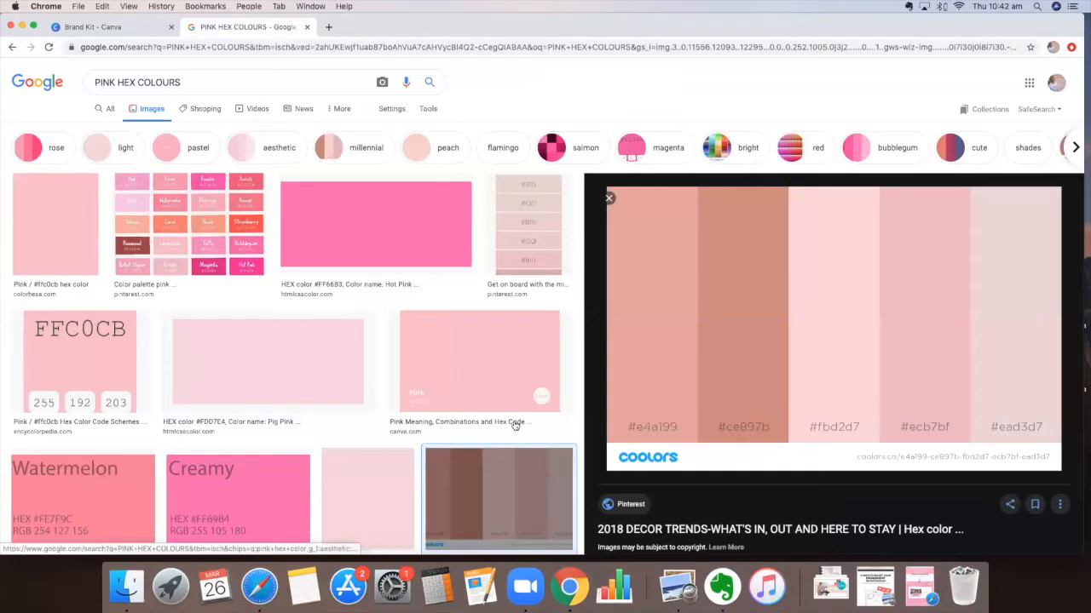
left_click(545, 400)
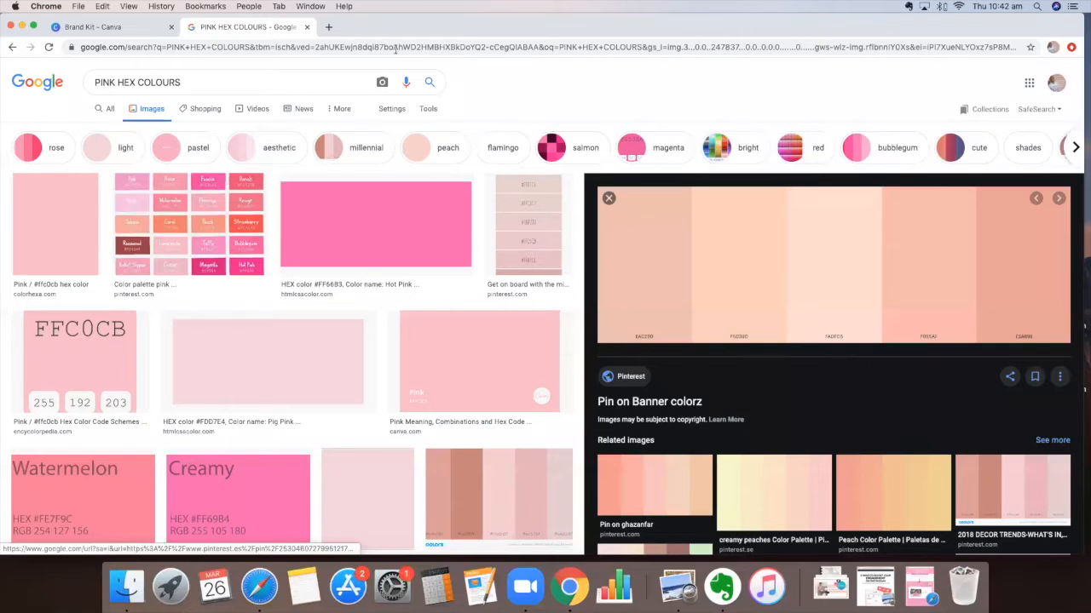
left_click(151, 28)
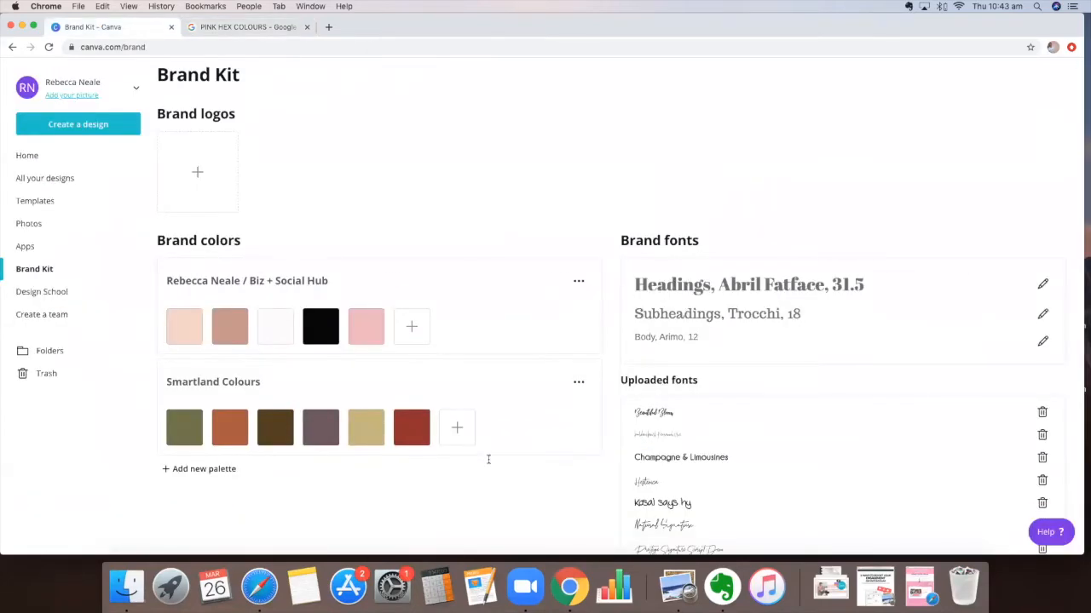
Add another swatch to the first brand palette with the light pink hex code #EAD3D7
key("ctrl+Tab")
key("ctrl+Tab")
double_click(511, 458)
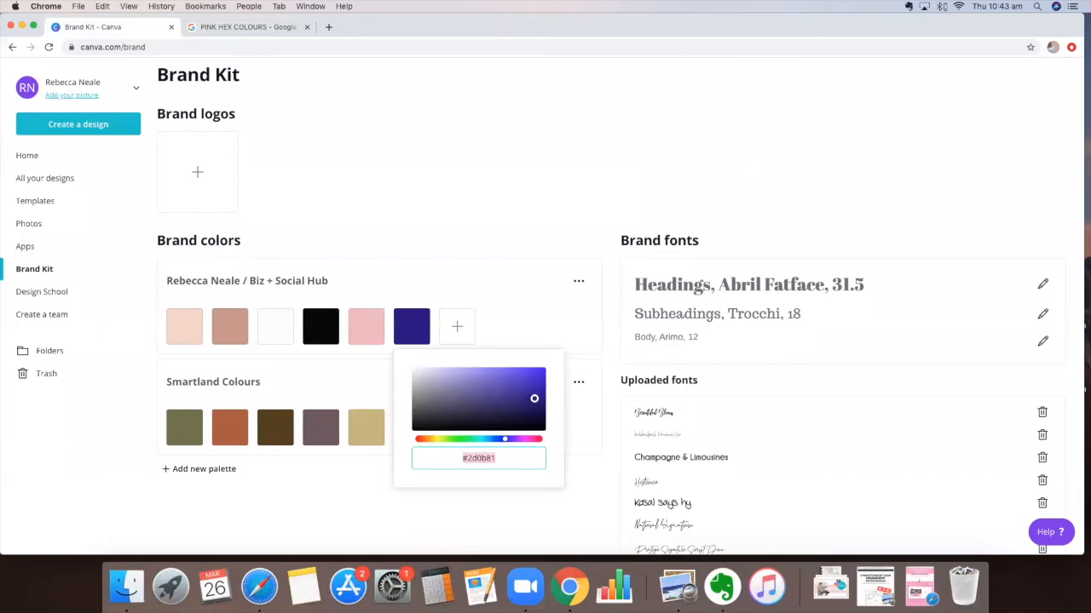
type("#EAD")
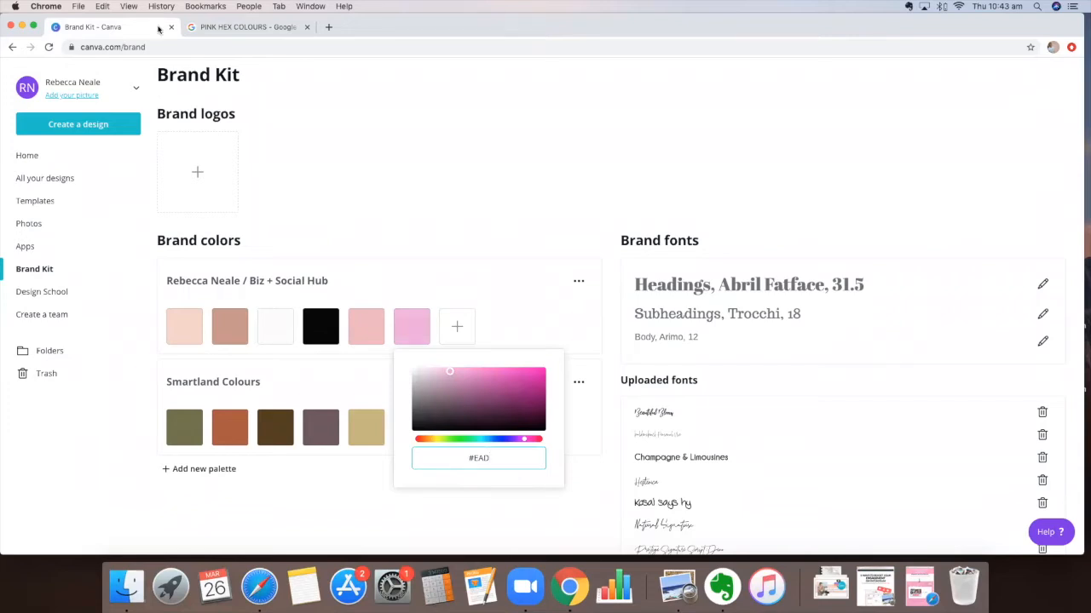
key("ctrl+Tab")
key("ctrl+Tab")
key("ctrl+v")
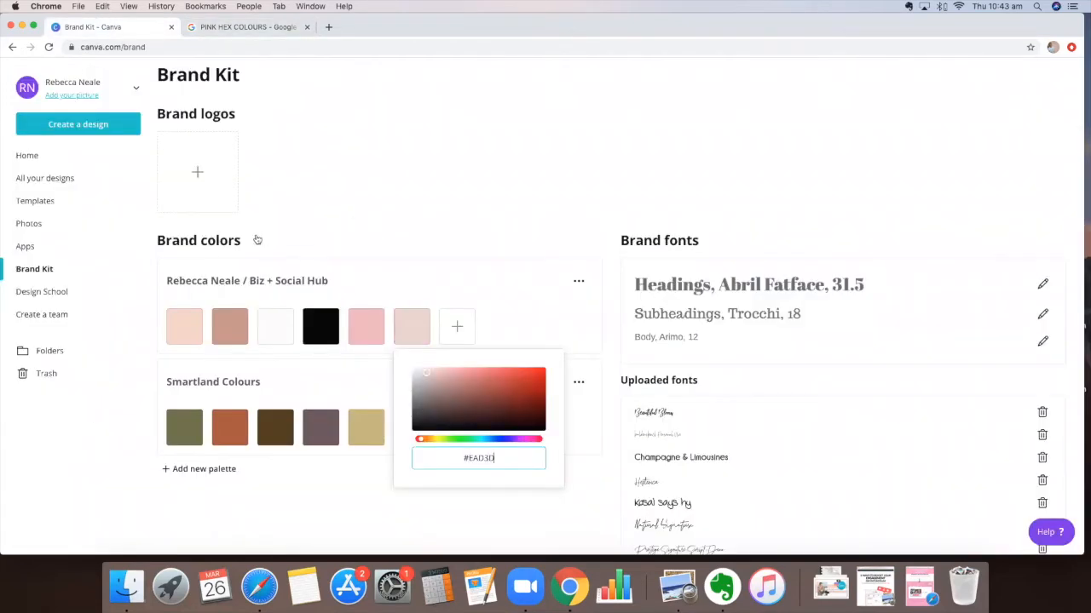
left_click(361, 394)
Add a new empty brand palette, then delete it
scroll(429, 322, "down", 2)
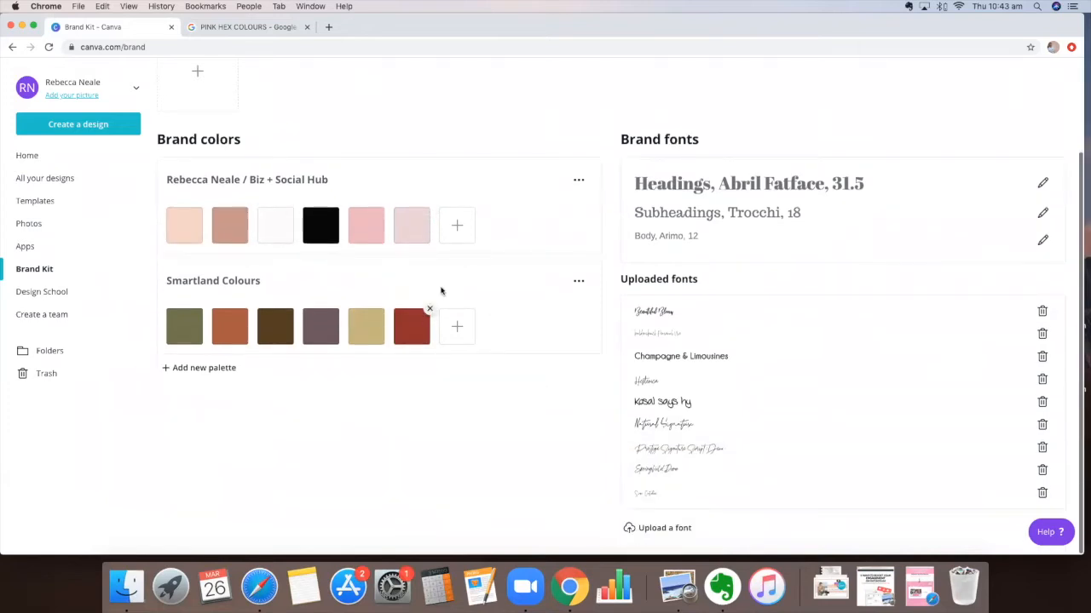
left_click(193, 367)
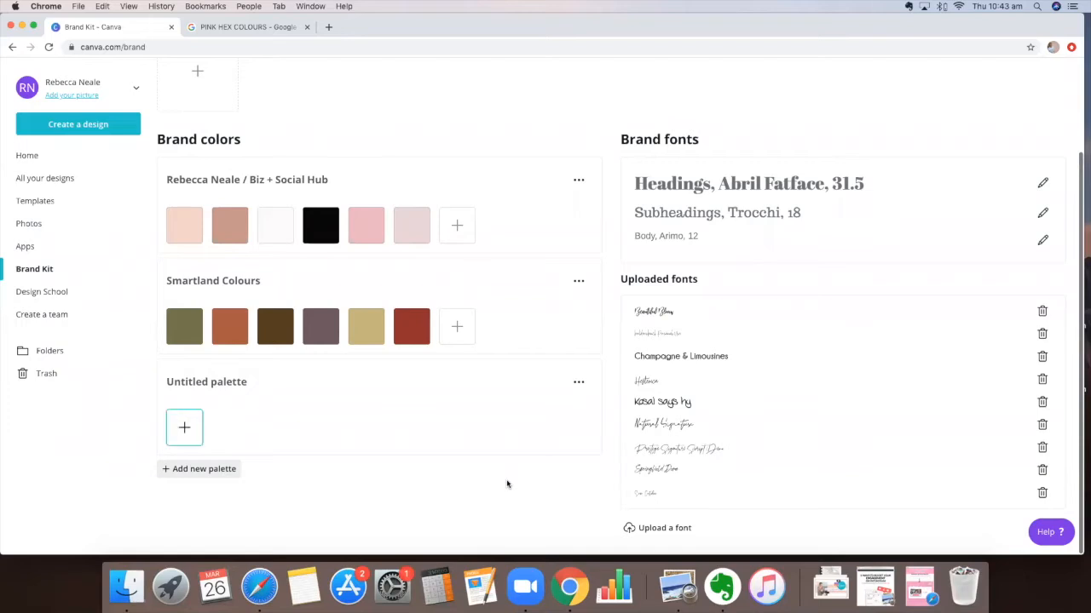
left_click(581, 385)
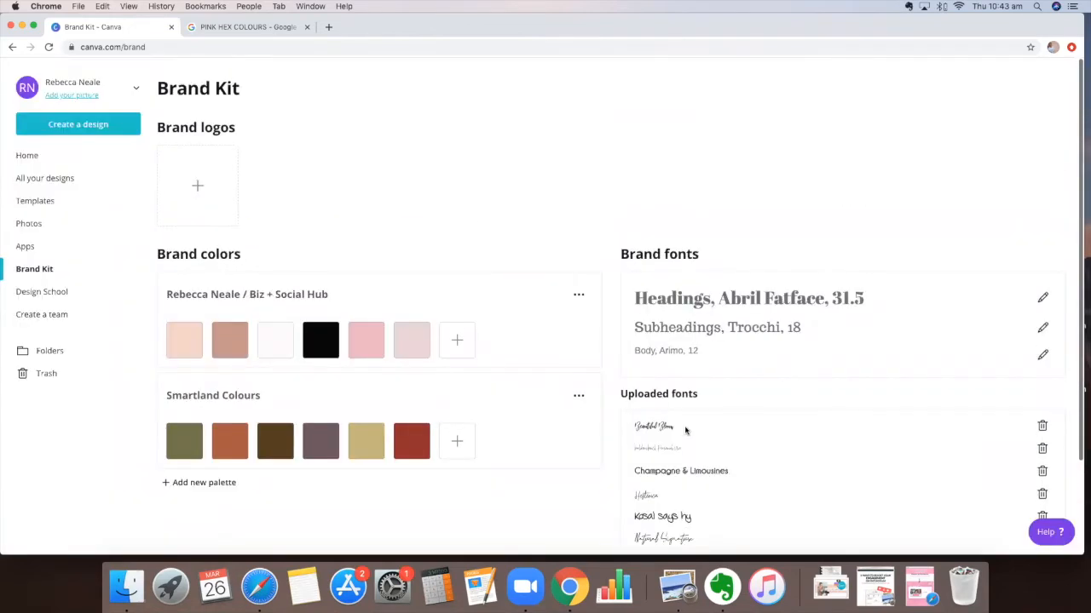
scroll(685, 431, "down", 3)
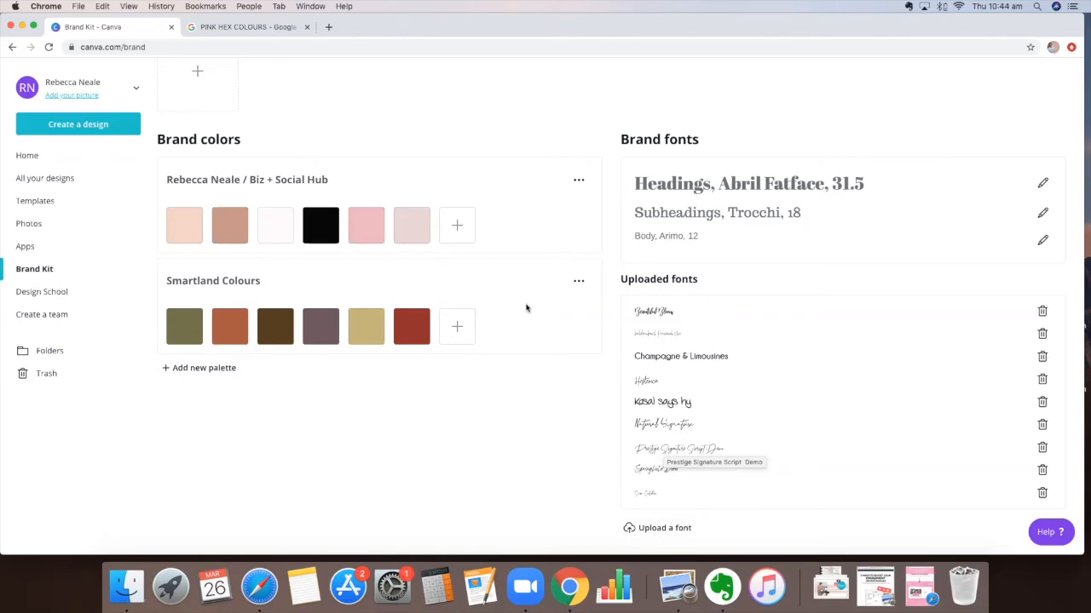
Go back to the home page and create a new Instagram Post design
scroll(570, 265, "up", 3)
scroll(565, 263, "down", 3)
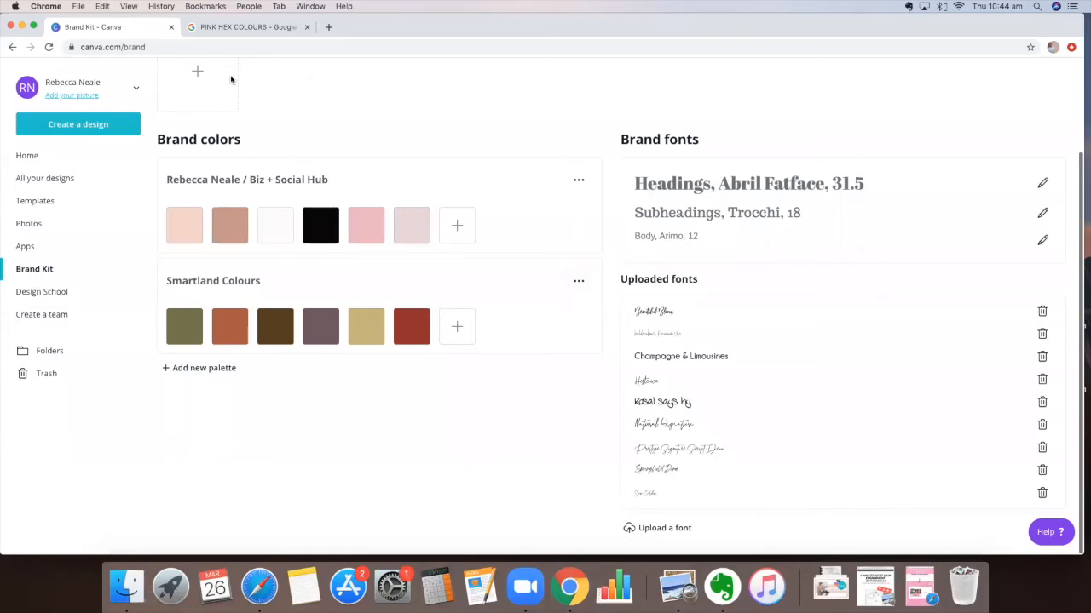
left_click(35, 159)
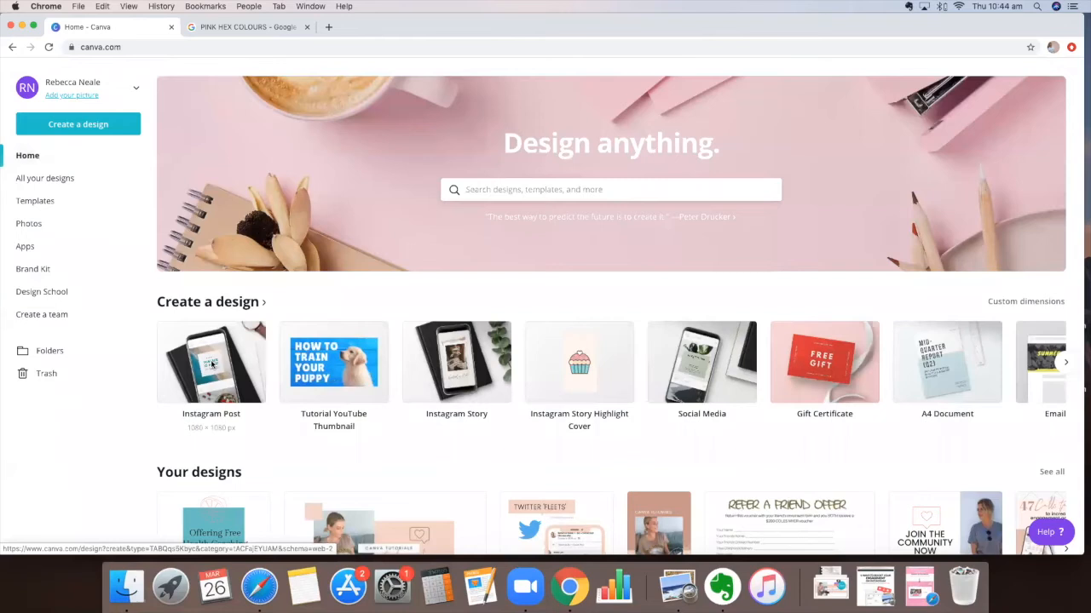
left_click(212, 426)
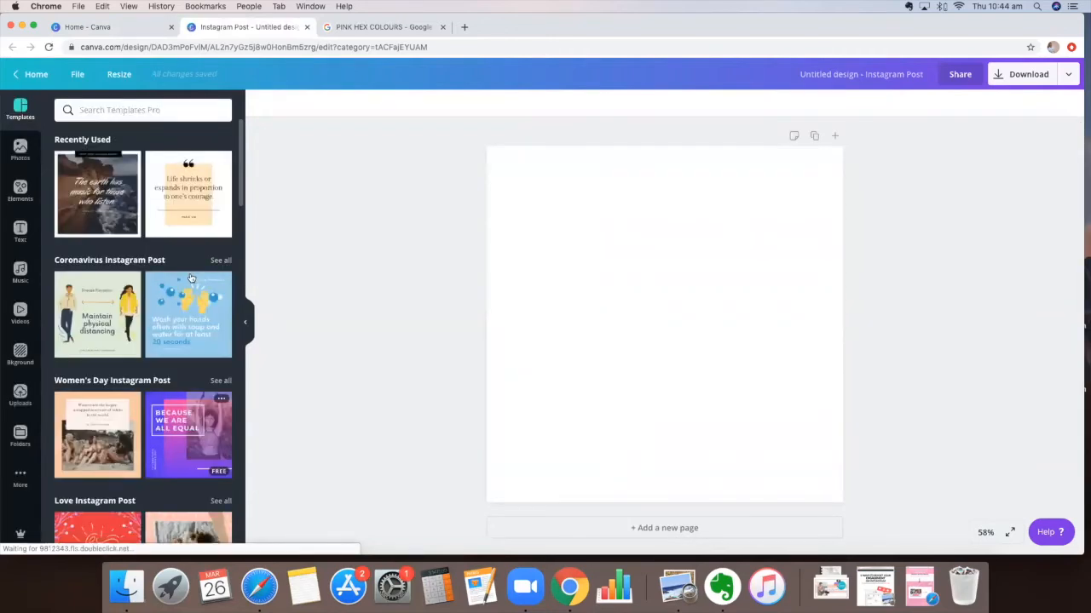
Set the page background to the light pink brand colour
scroll(191, 278, "down", 5)
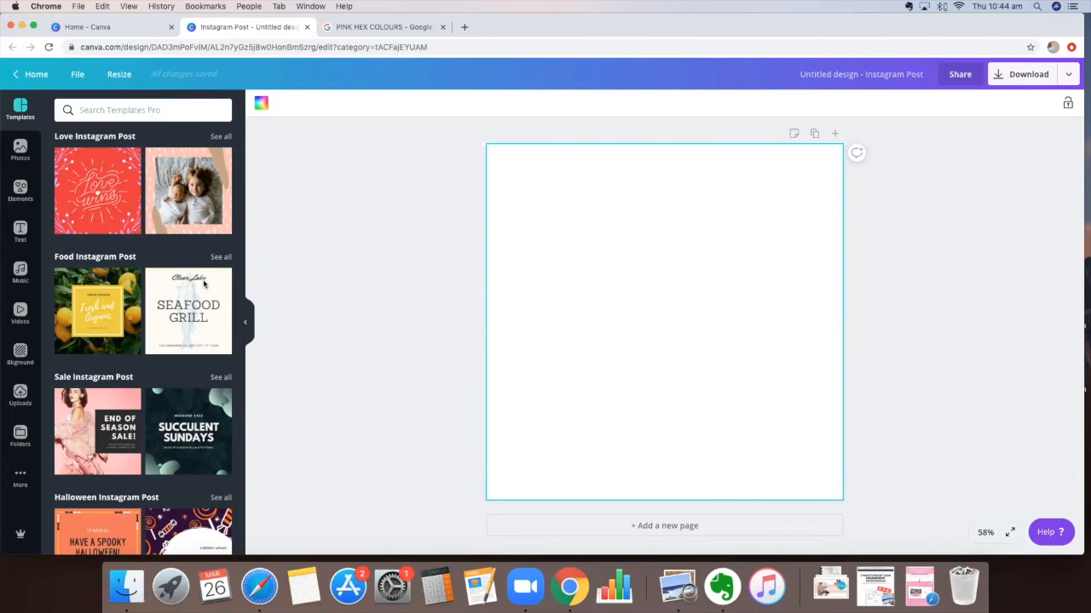
left_click(262, 103)
left_click(219, 276)
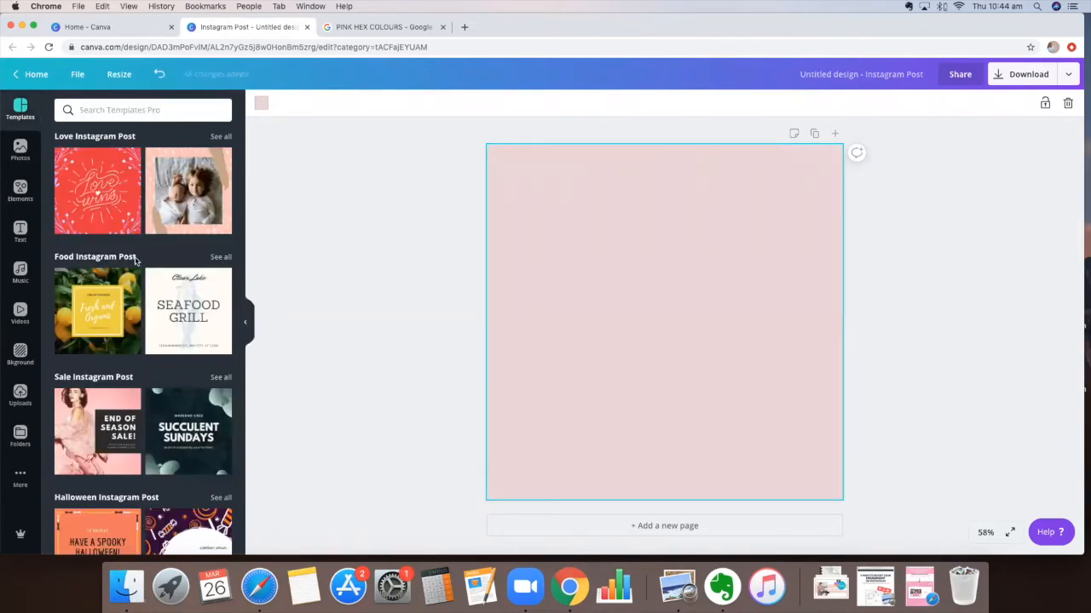
Add an orange blob shape from the featured elements, enlarge it and position it on the page's lower left
left_click(21, 190)
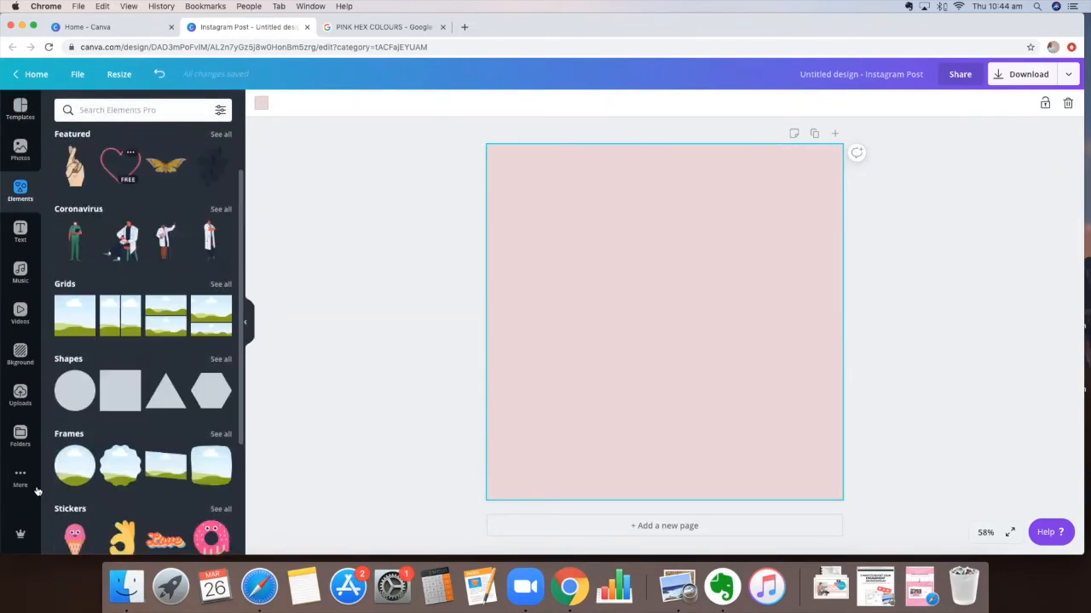
left_click(76, 440)
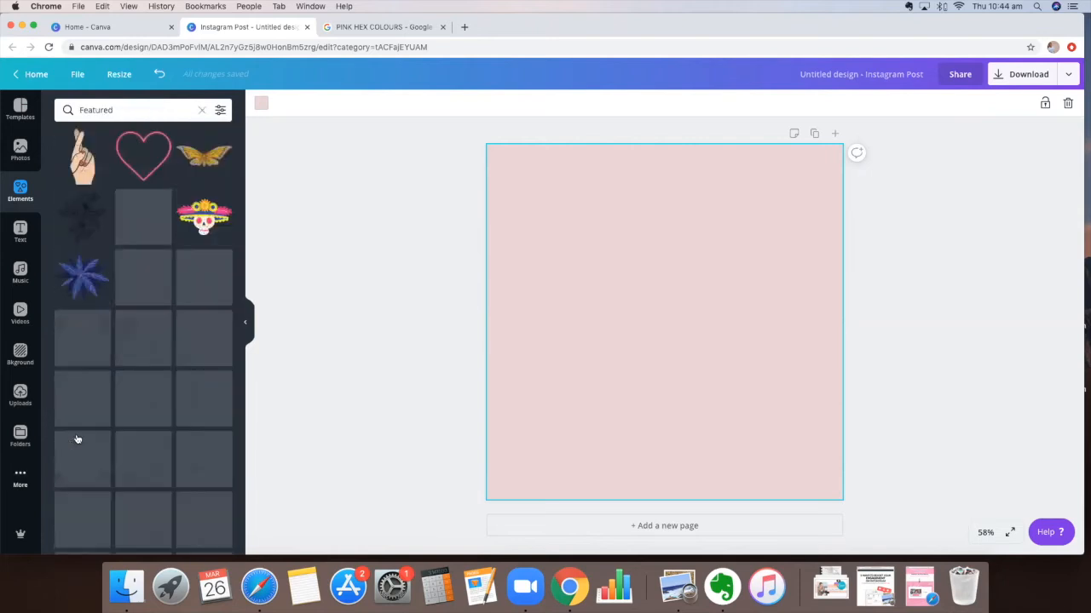
scroll(86, 419, "down", 3)
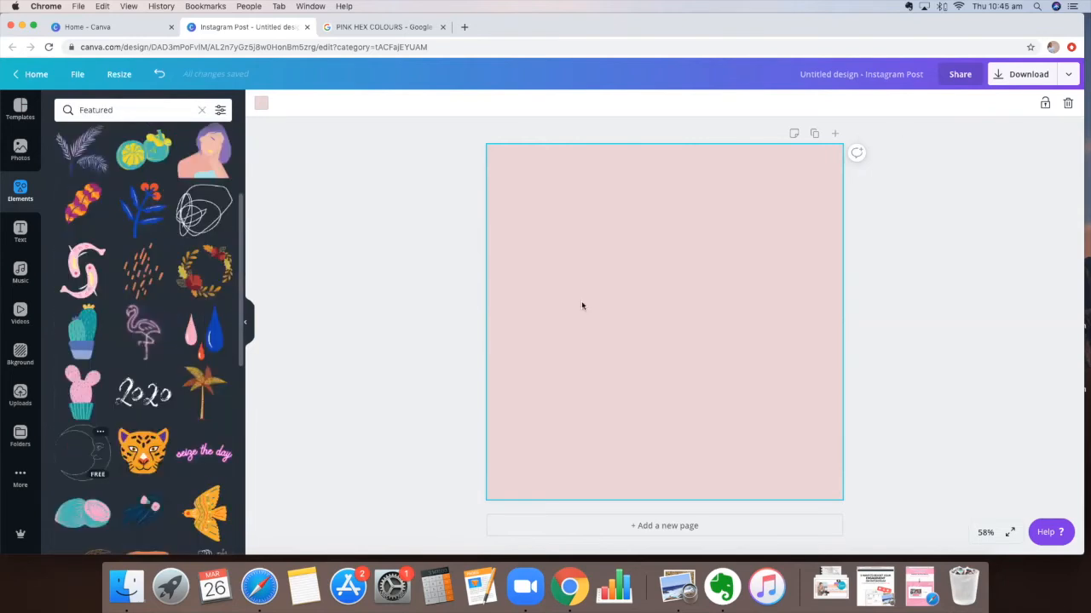
left_click_drag(596, 263, 546, 238)
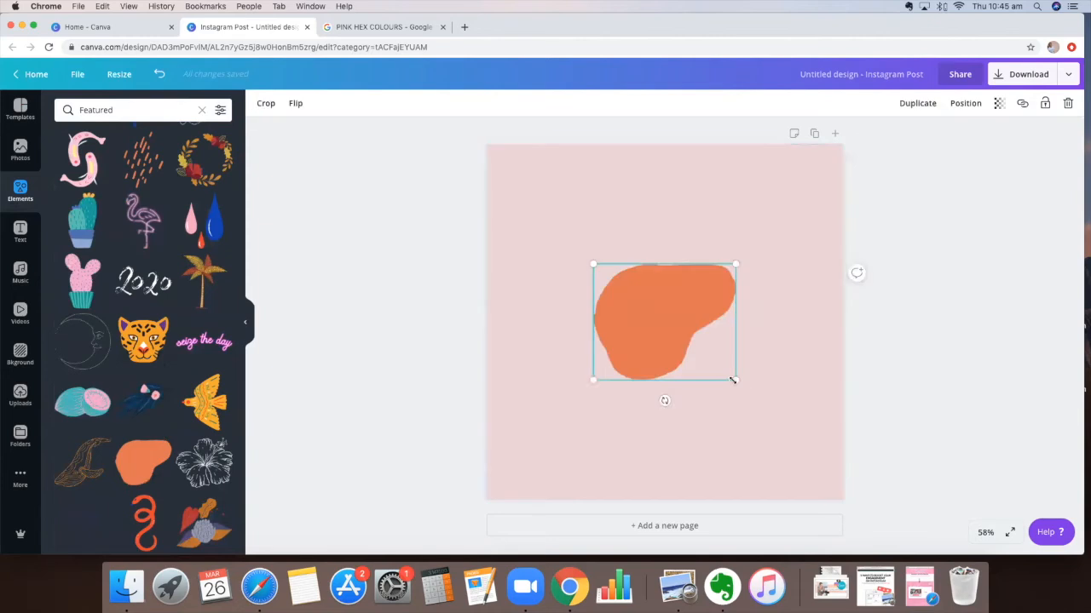
left_click_drag(736, 384, 735, 383)
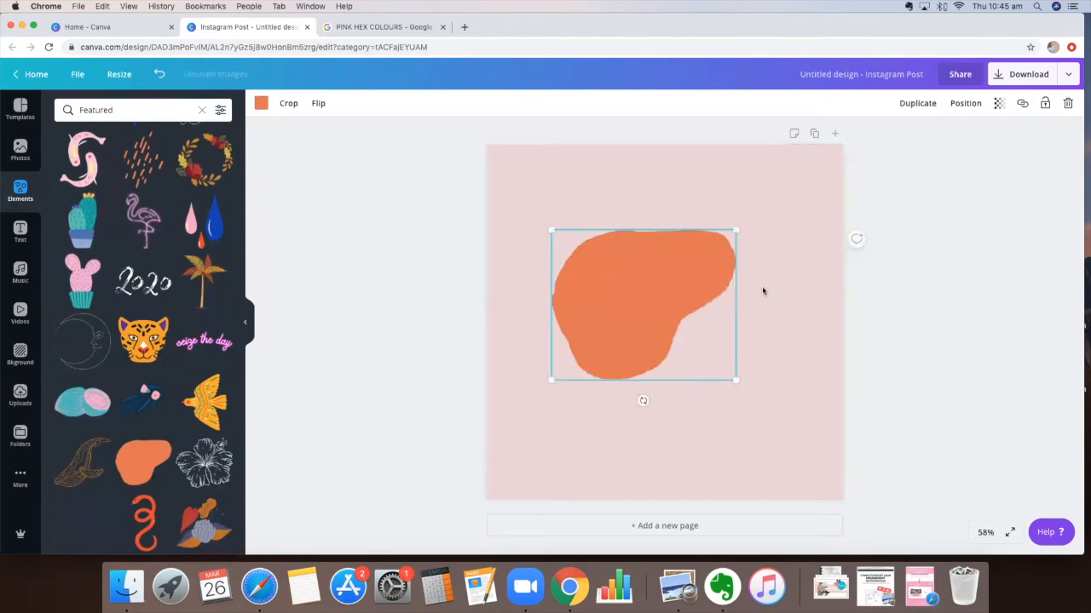
left_click_drag(736, 380, 805, 437)
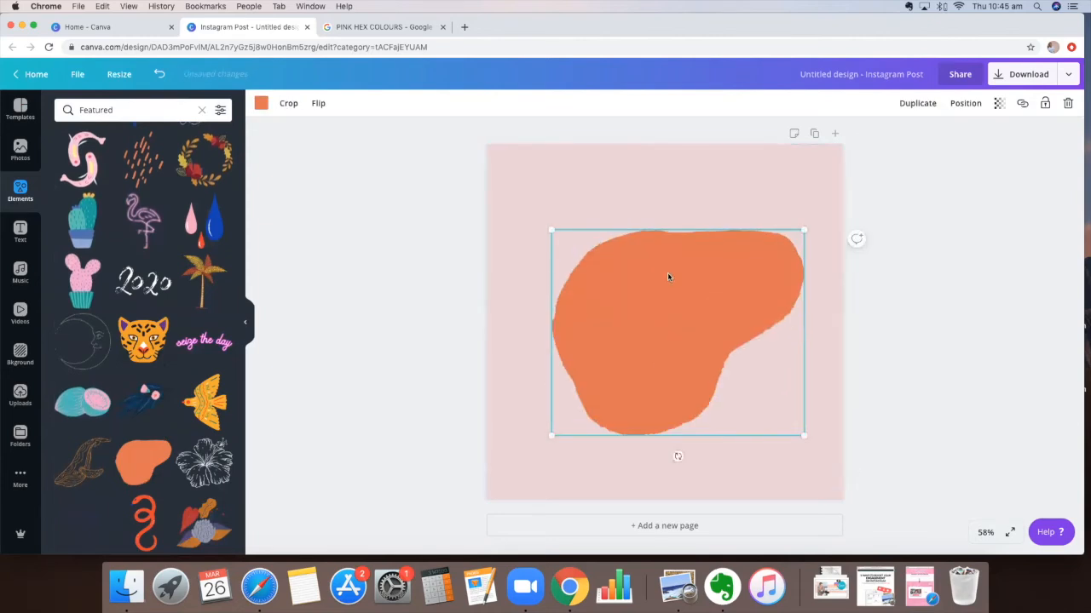
left_click_drag(668, 277, 654, 311)
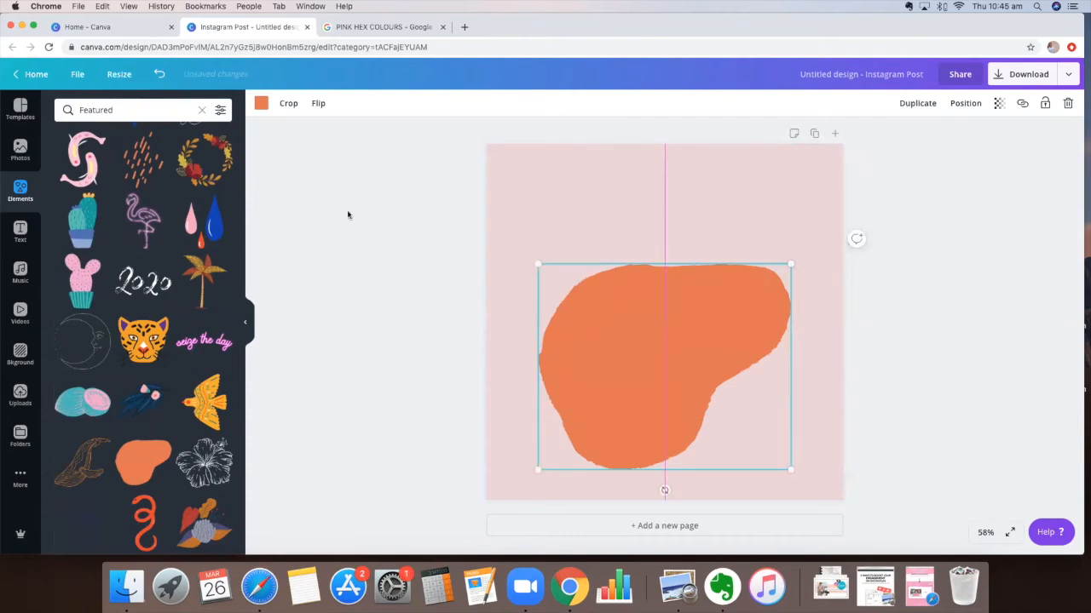
left_click_drag(654, 311, 595, 316)
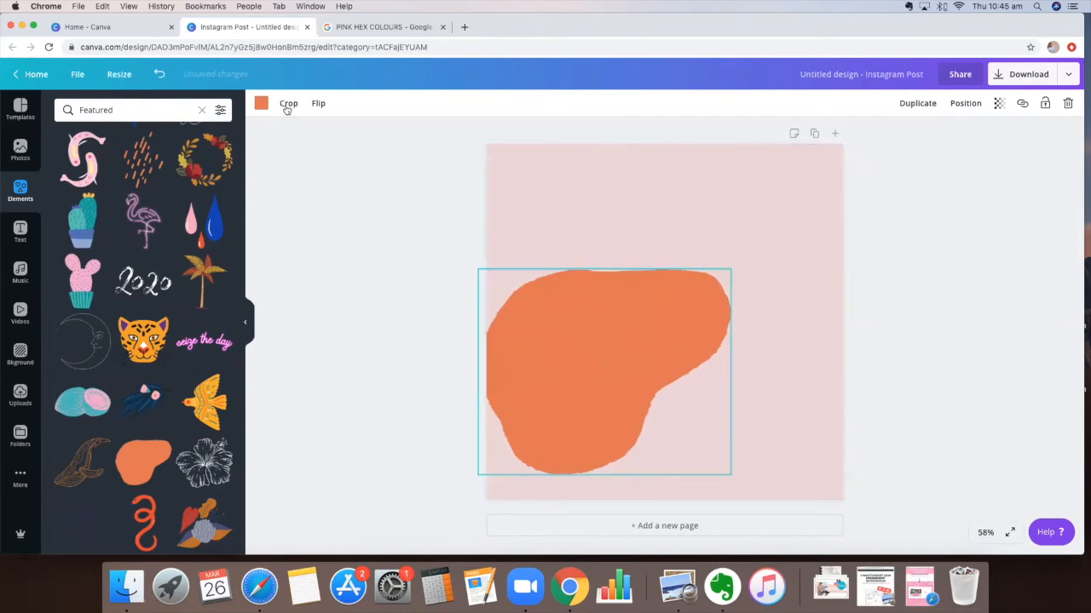
Recolour the blob with the pink brand palette swatch and move it to the page's upper-left edge
left_click(260, 103)
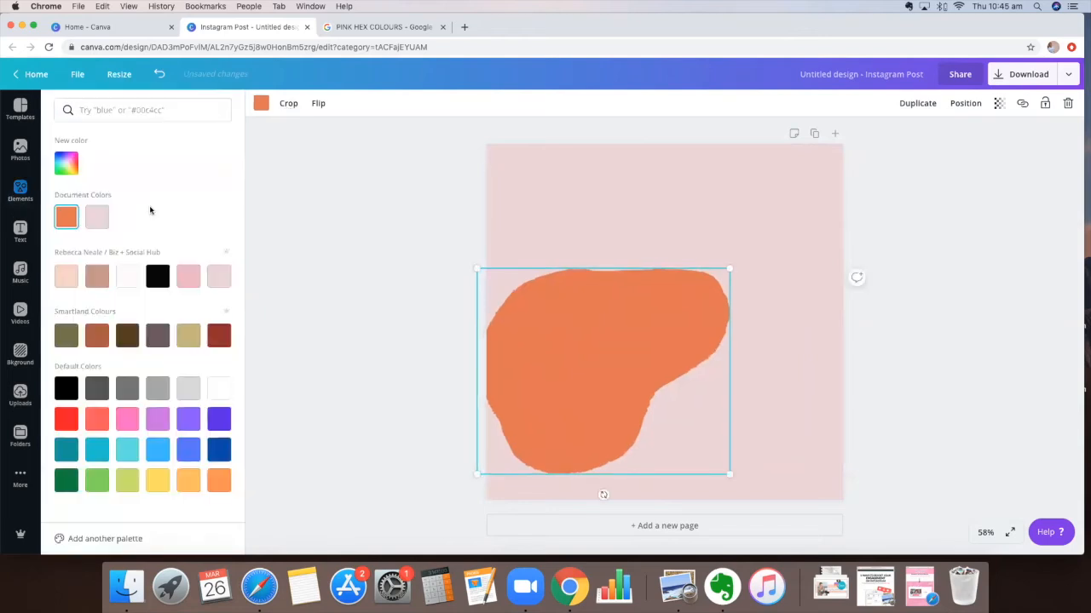
left_click(188, 276)
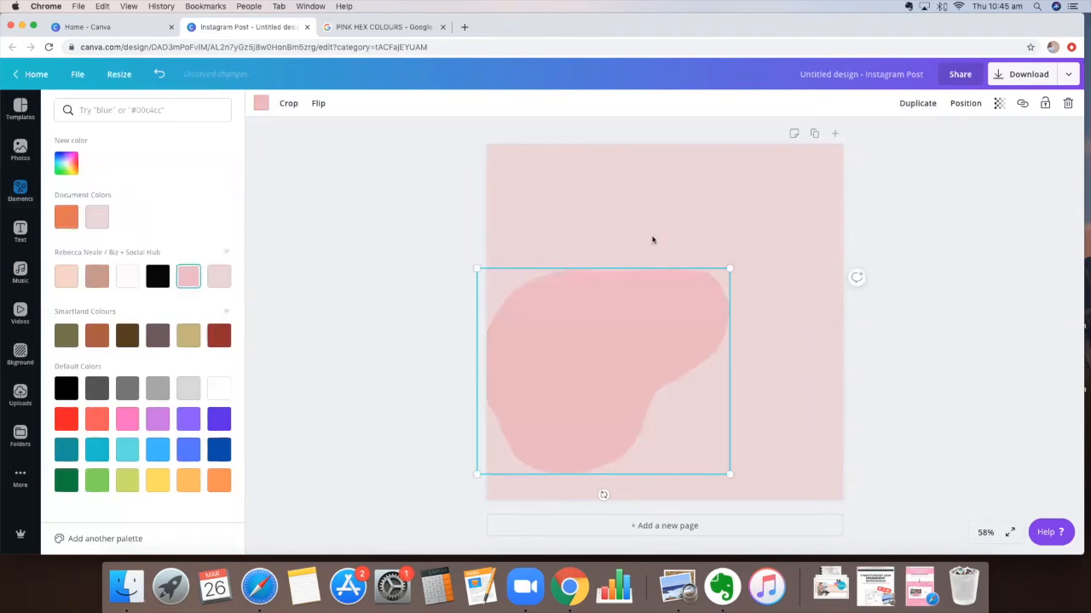
left_click(744, 490)
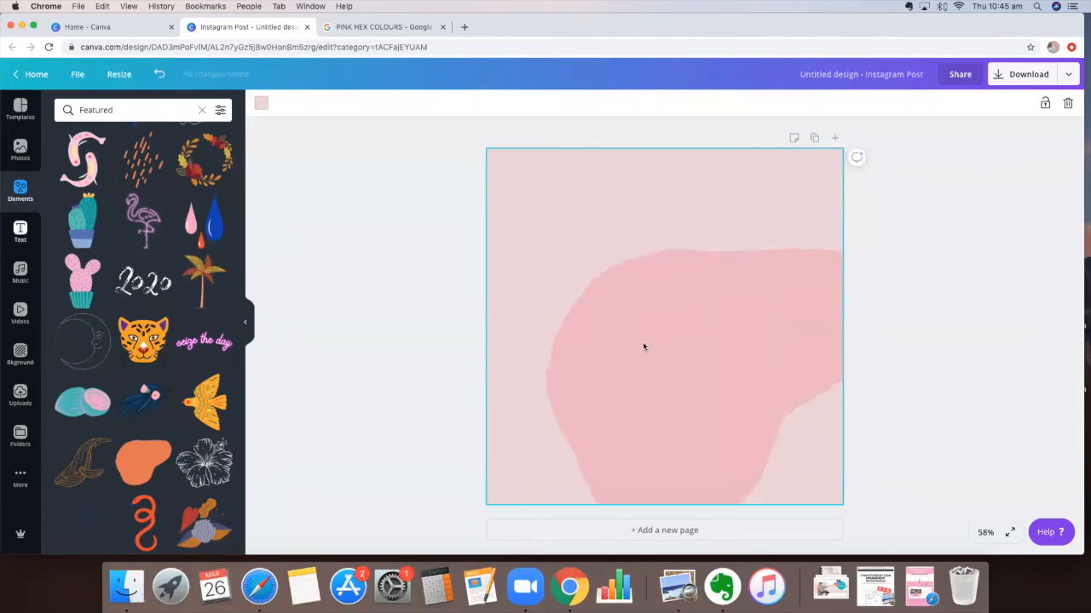
left_click_drag(833, 349, 668, 281)
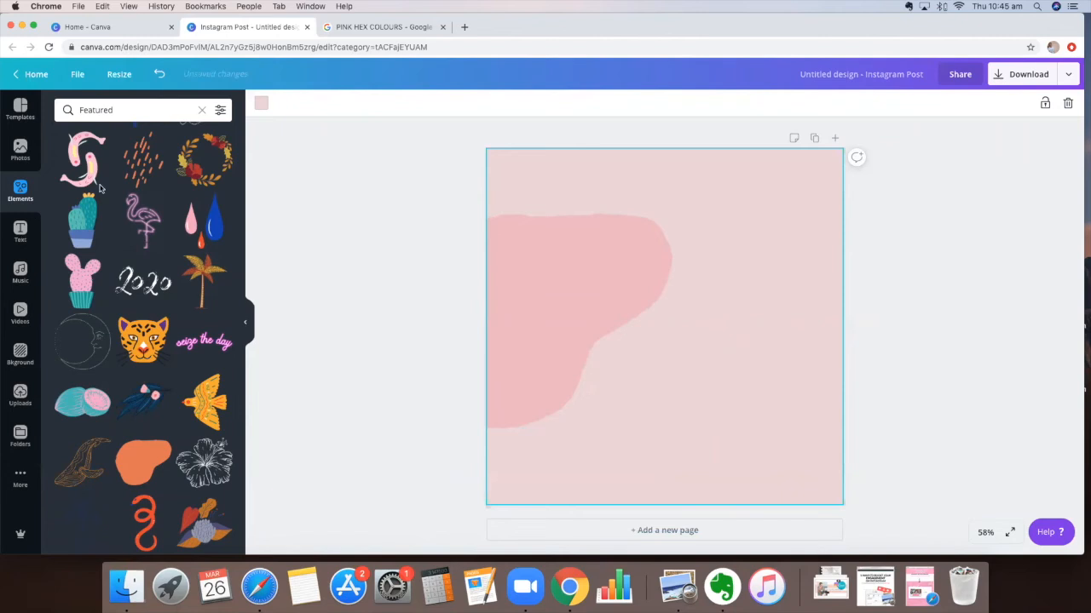
Add a body text box reading HELLO and enlarge it to about 103 pt in the page centre
left_click(21, 232)
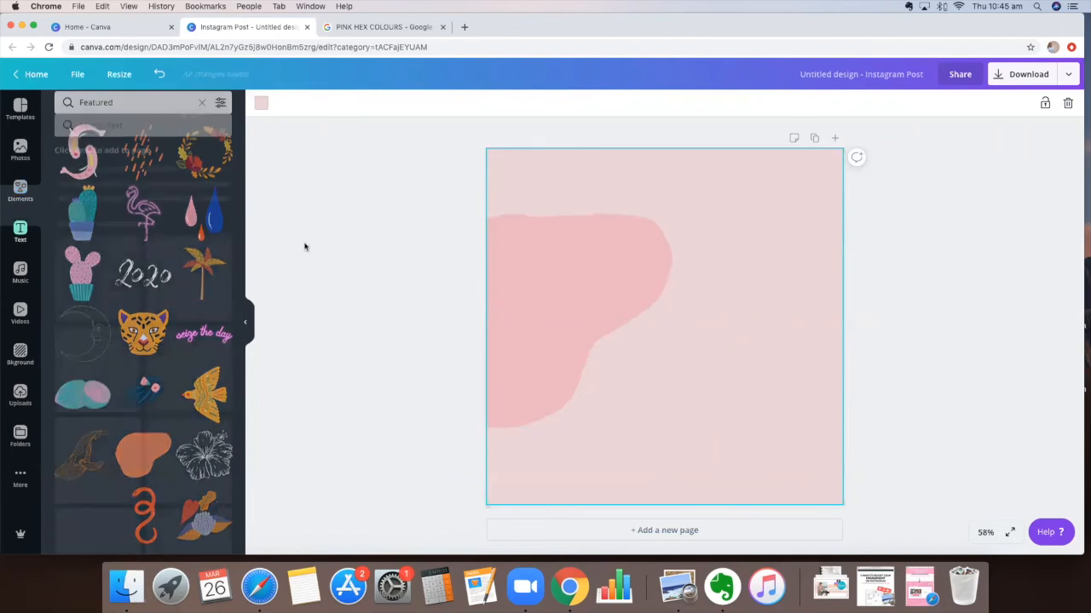
left_click_drag(634, 322, 562, 316)
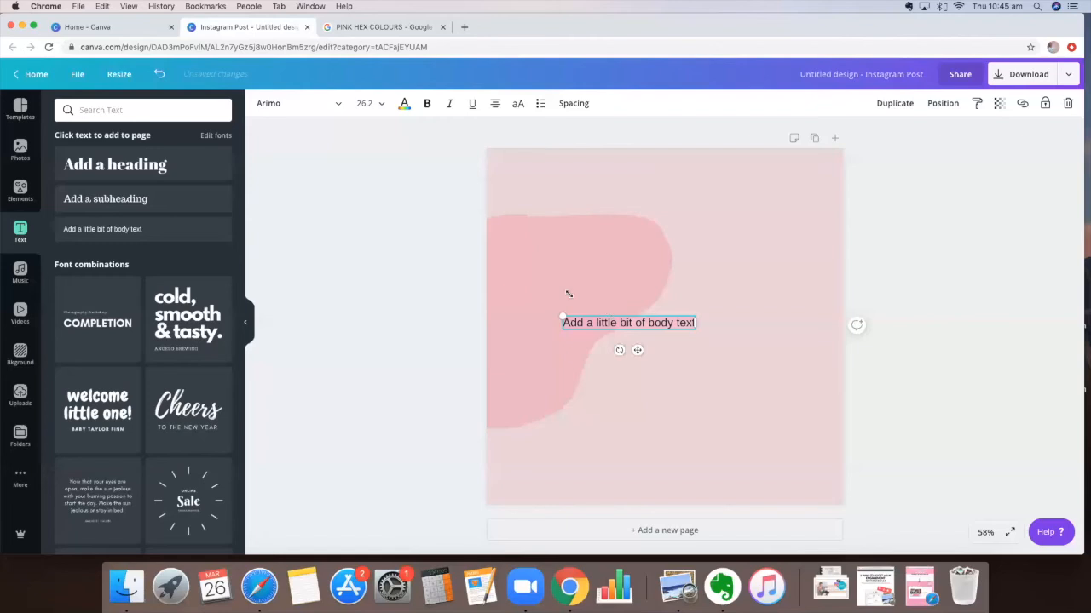
type("HELLO")
left_click_drag(606, 315, 499, 275)
left_click_drag(575, 304, 628, 336)
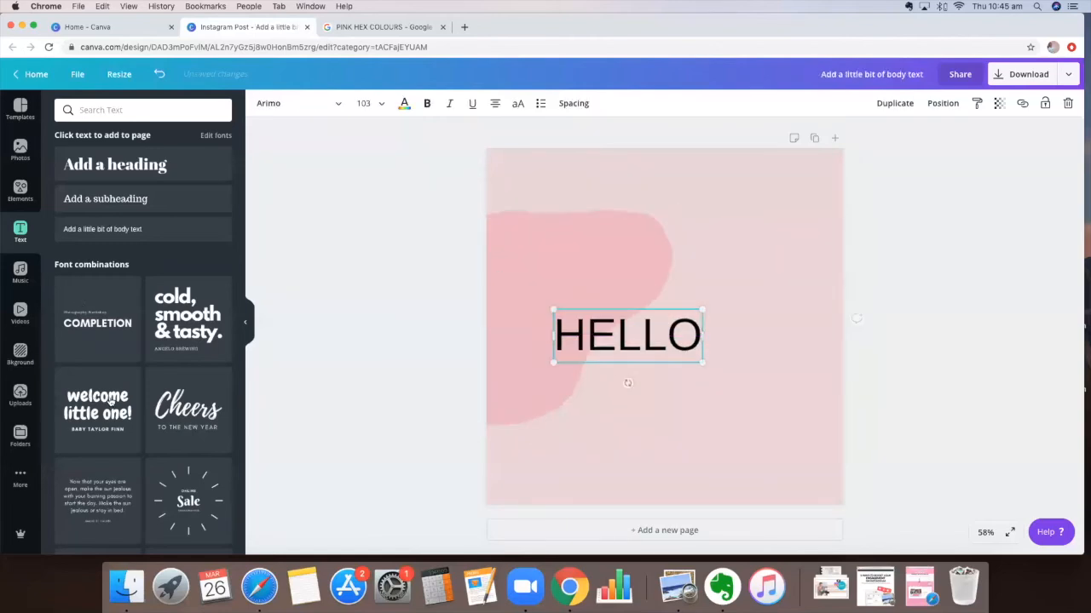
Change the HELLO text's font to Champagne & Limousines
left_click(294, 103)
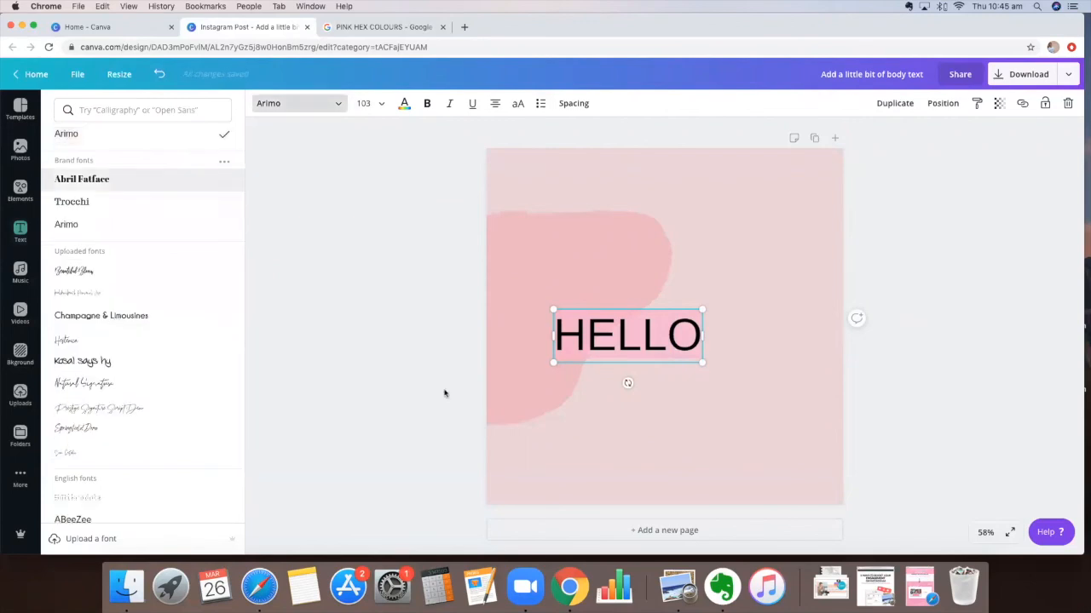
left_click(101, 316)
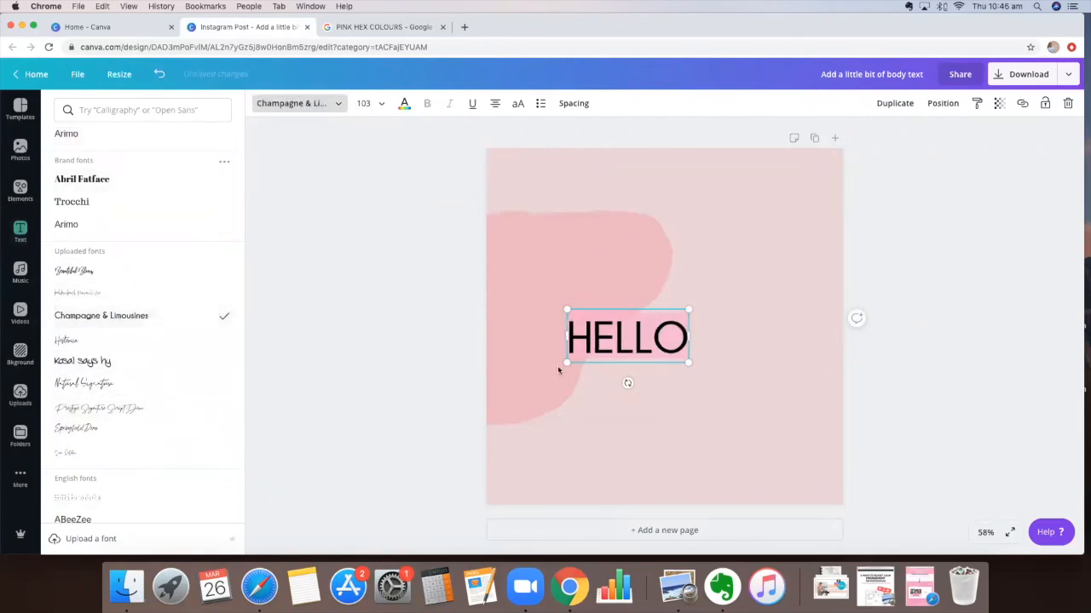
left_click(614, 381)
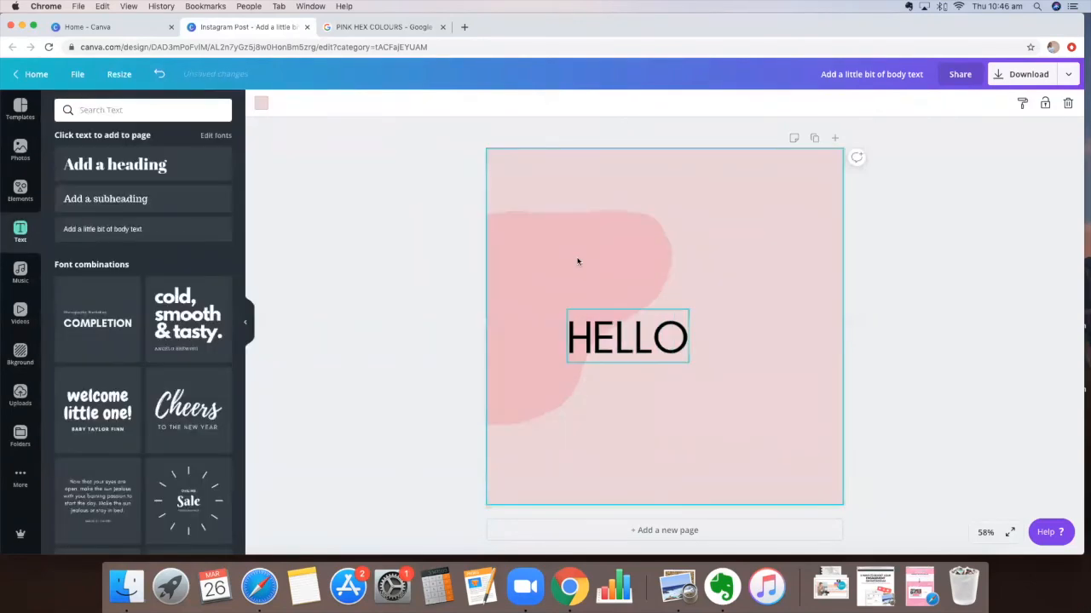
Add a second text box just above HELLO and change its text to goodbye
left_click(578, 262)
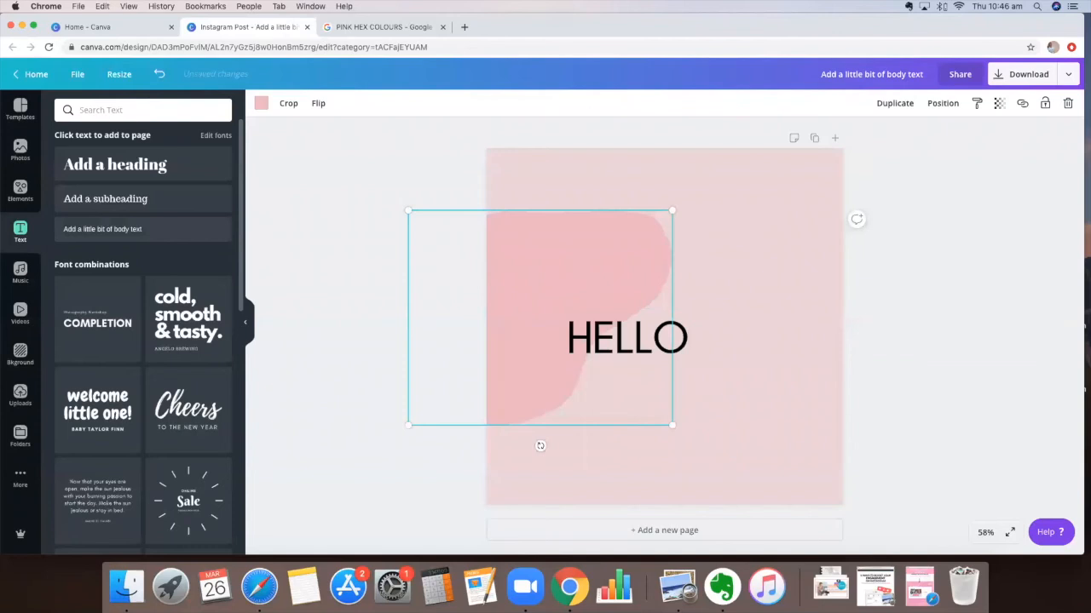
left_click(657, 332)
left_click_drag(612, 307, 546, 298)
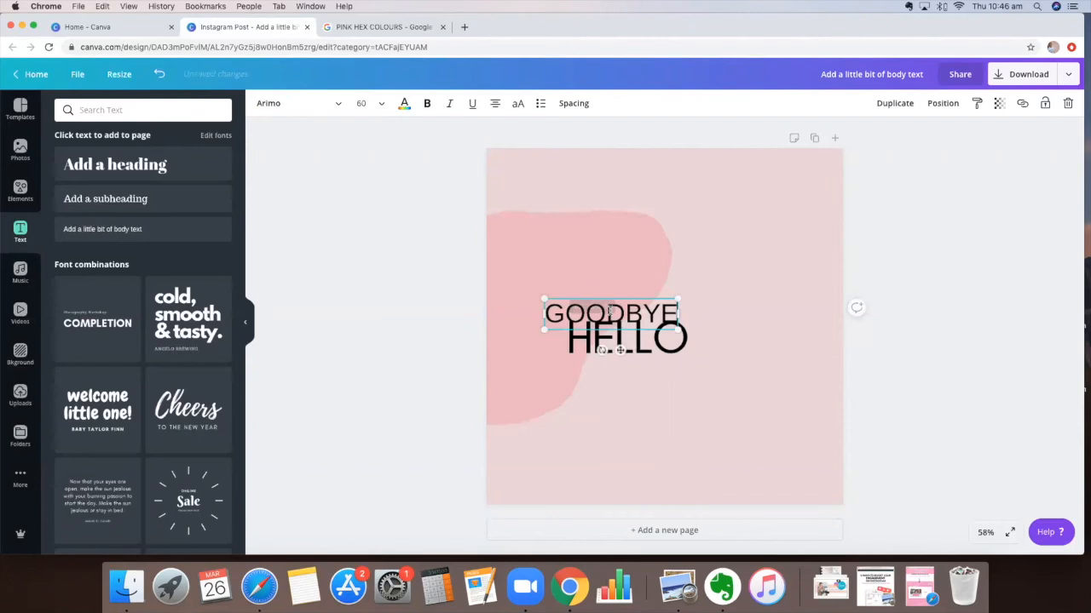
double_click(610, 312)
type("goodbye")
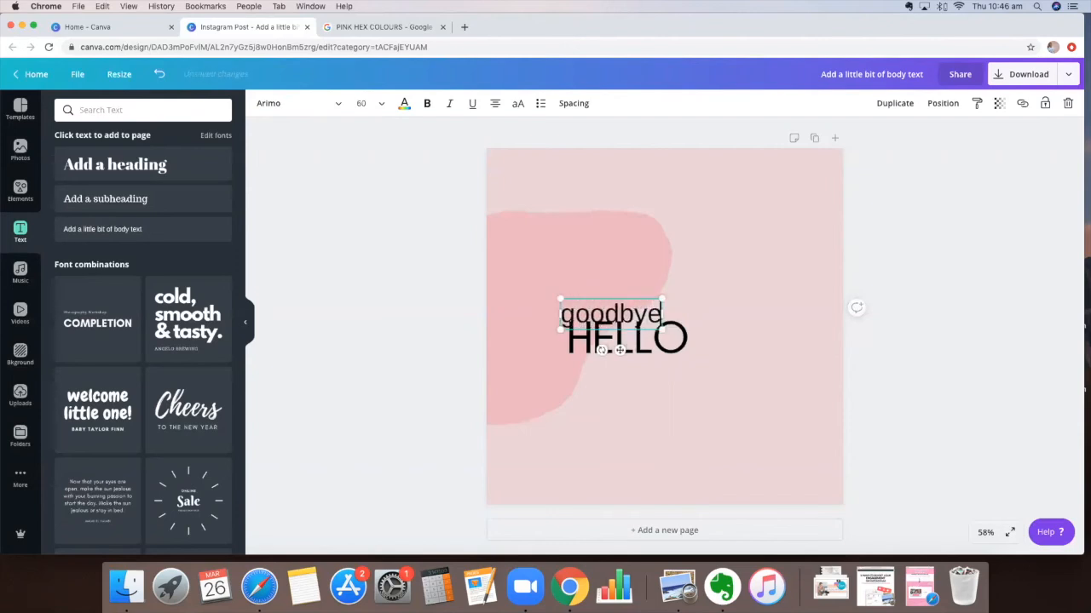
Set the goodbye text to the Natural Signature font, enlarge it and place it overlapping below HELLO
double_click(620, 312)
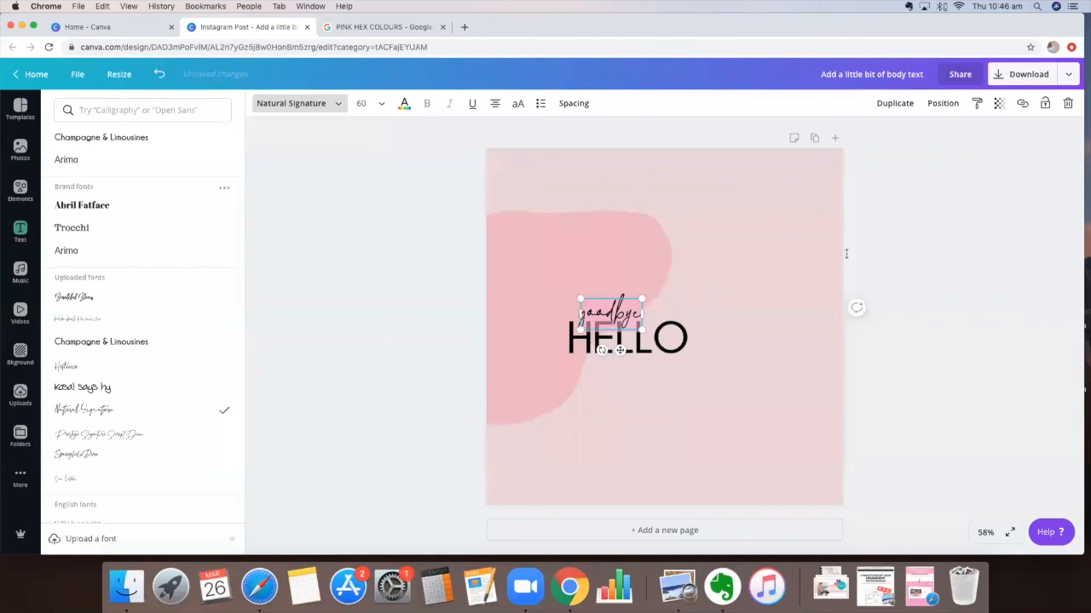
left_click_drag(846, 254, 768, 236)
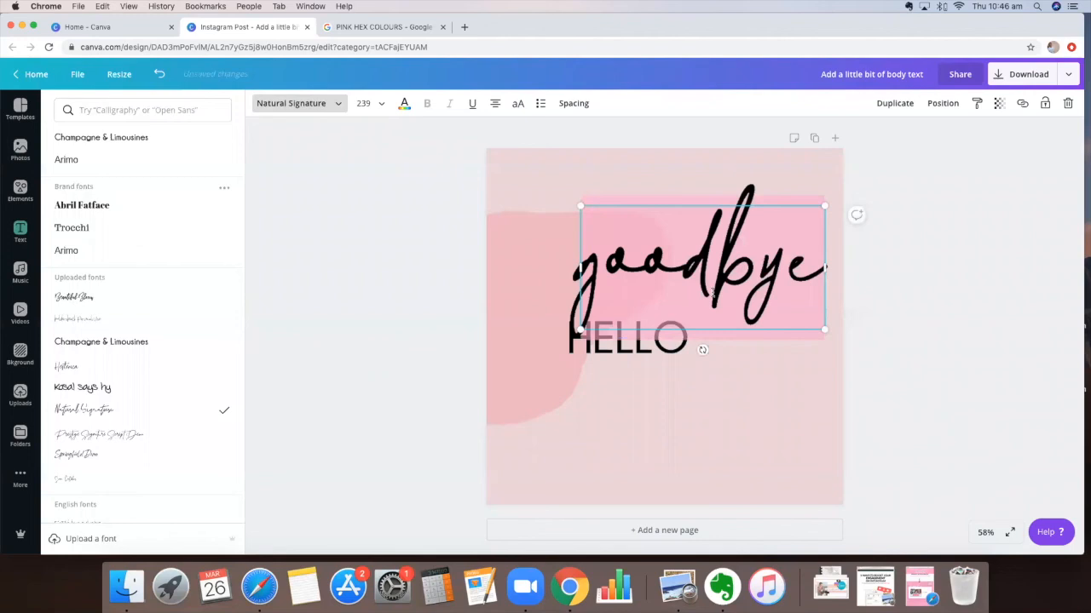
left_click(744, 403)
left_click_drag(696, 300, 744, 403)
left_click(694, 282)
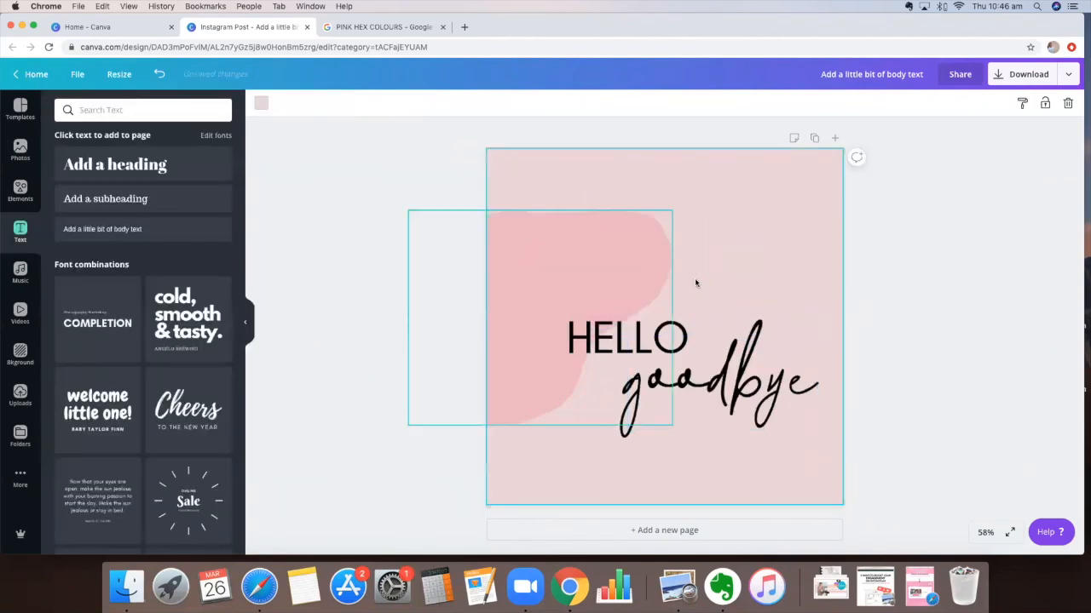
Colour the goodbye text with the pink document colour
left_click(691, 381)
left_click(403, 104)
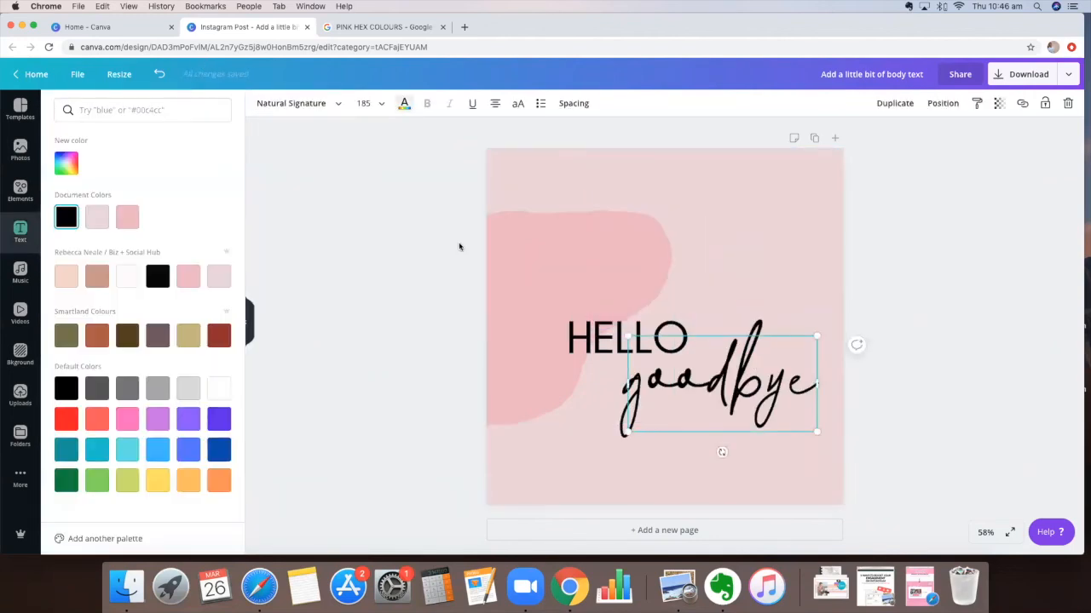
left_click(685, 223)
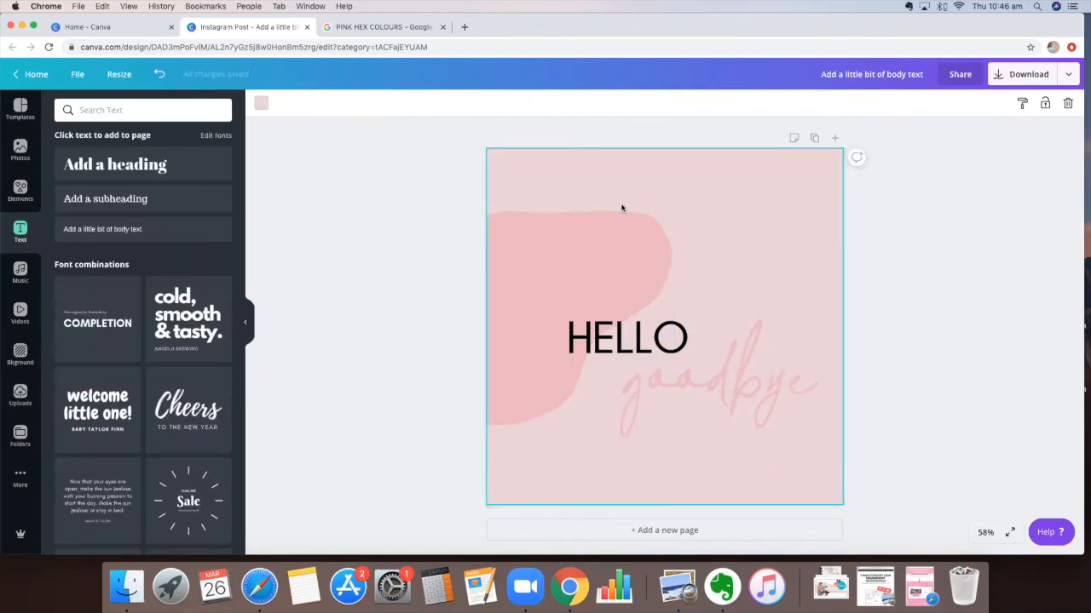